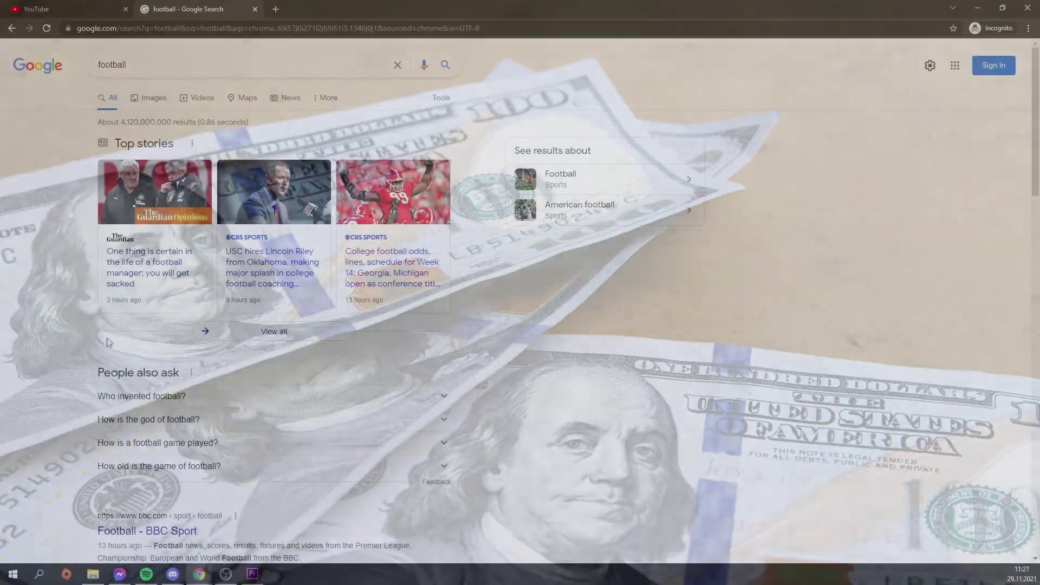
# Browse the Football search results, then filter to the News tab and scroll the football news articles.
pyautogui.scroll(-4, 139, 344)
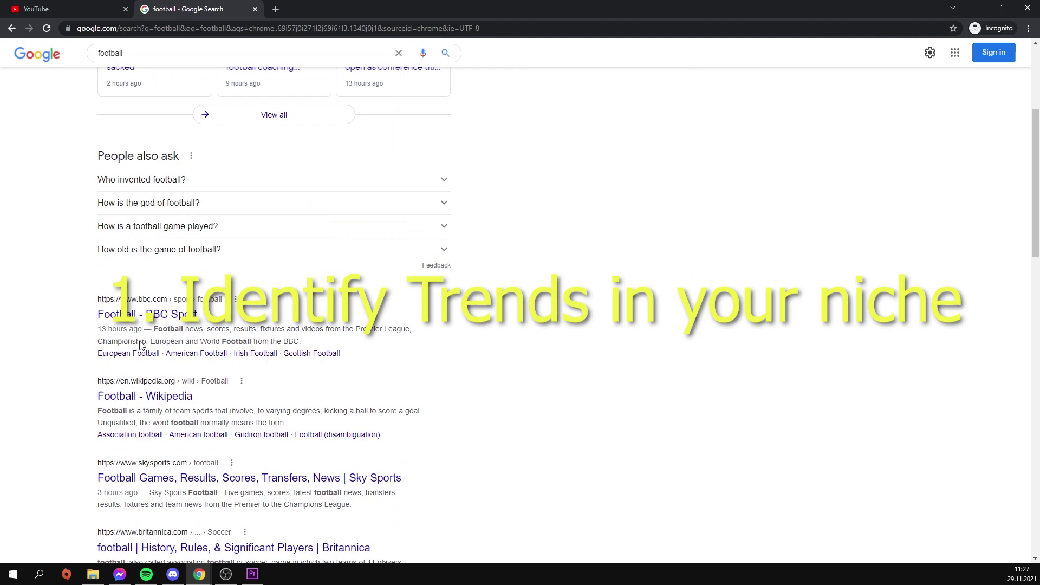
pyautogui.scroll(-5, 314, 425)
pyautogui.scroll(8, 314, 426)
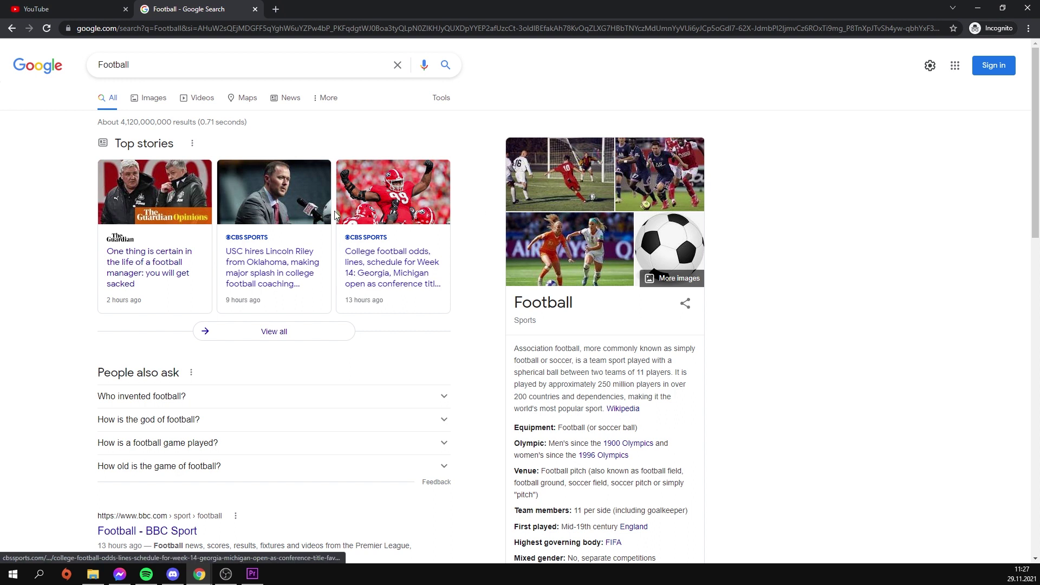
pyautogui.scroll(-1, 325, 215)
pyautogui.scroll(-2, 317, 215)
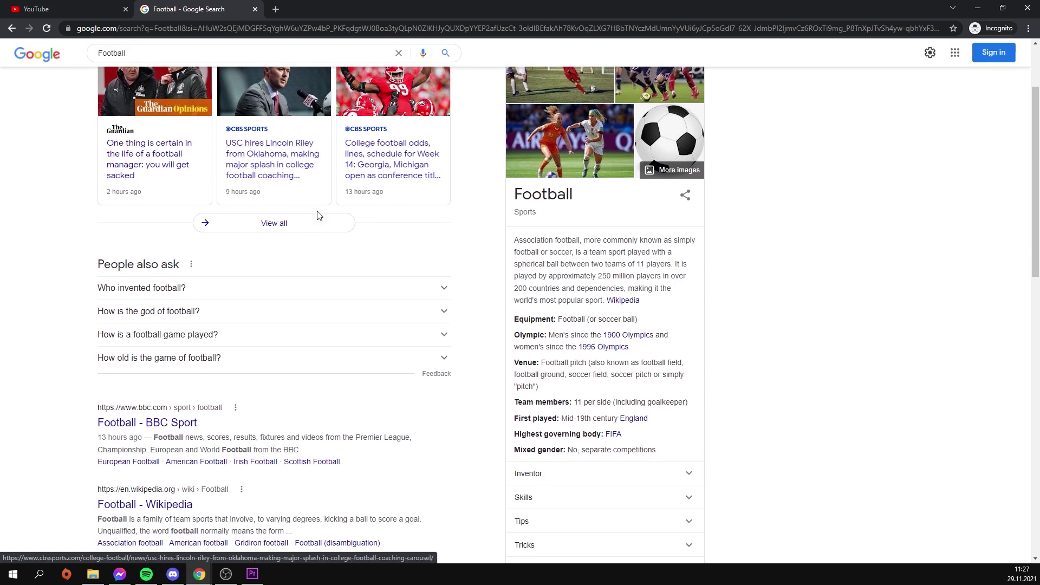
pyautogui.scroll(-1, 319, 216)
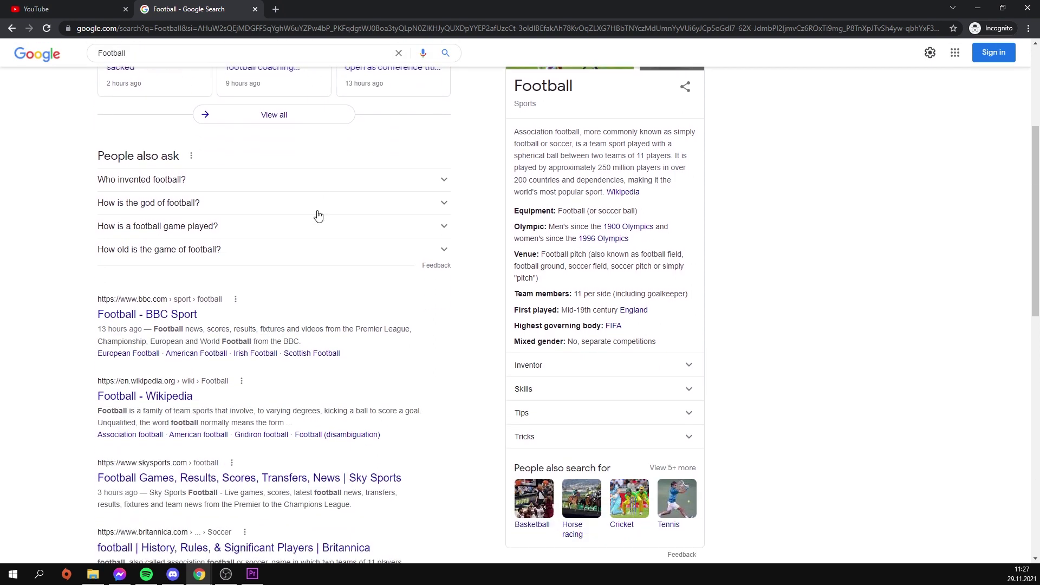
pyautogui.scroll(-3, 319, 216)
pyautogui.scroll(7, 319, 215)
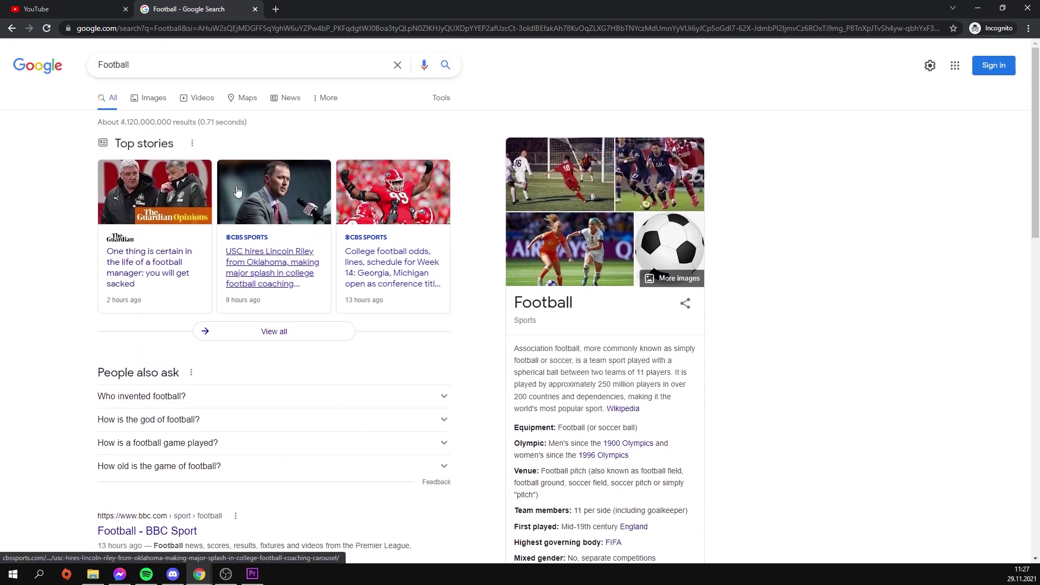
pyautogui.click(285, 100)
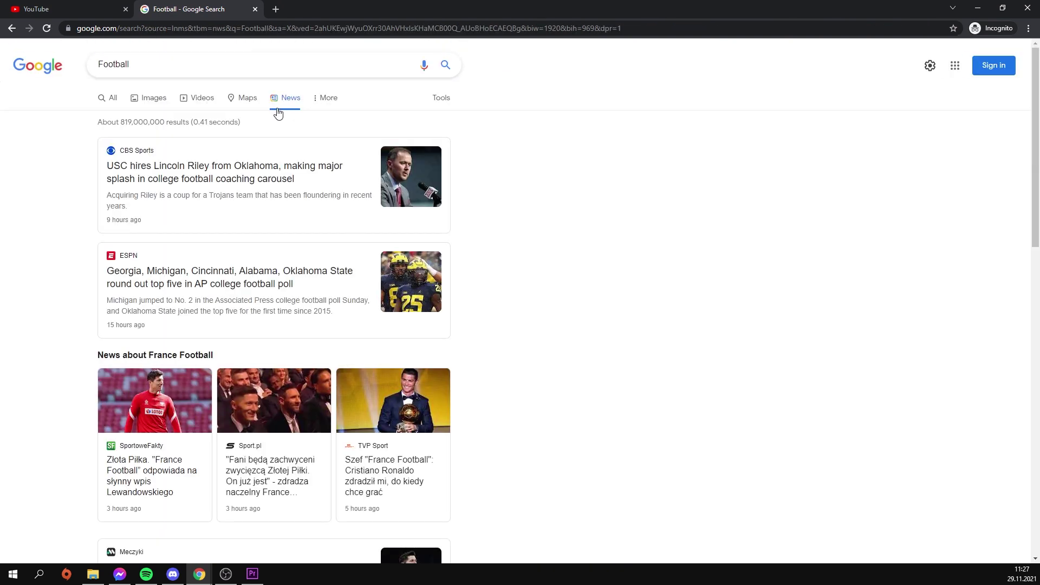
pyautogui.scroll(-7, 157, 269)
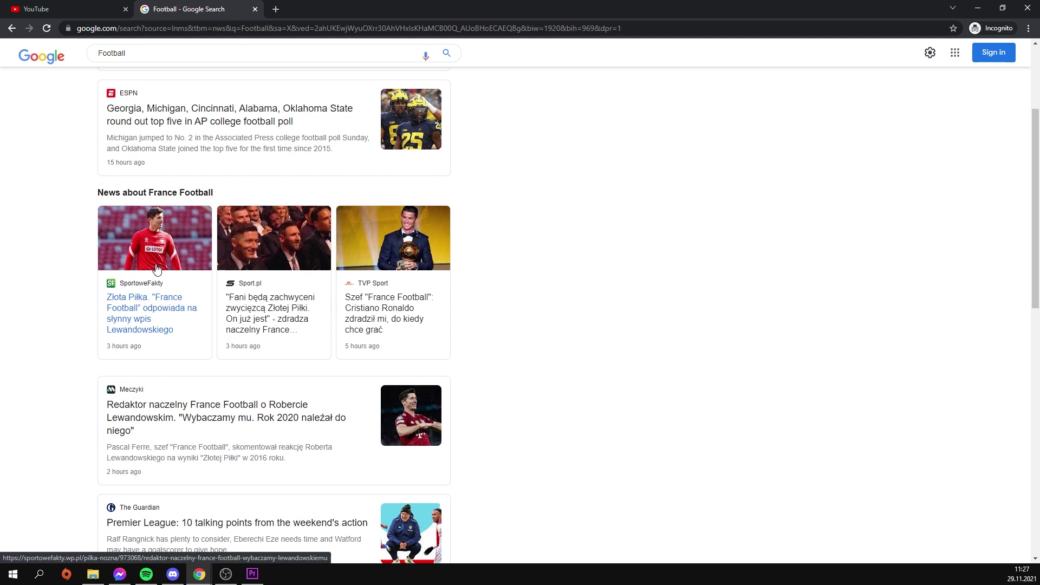
pyautogui.scroll(-2, 157, 269)
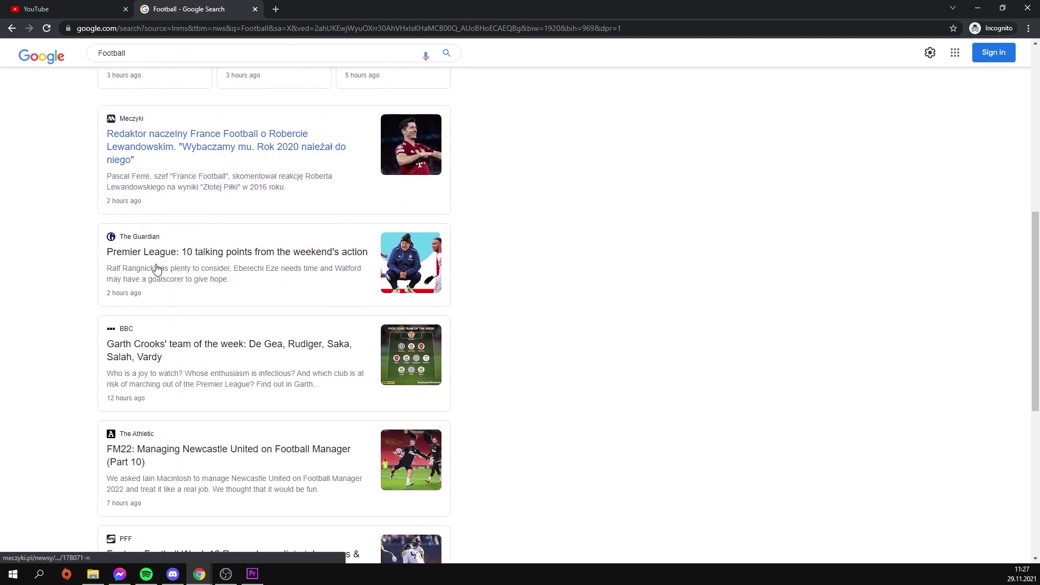
# Replace the search term with 'The Ballon D'or 2021?' and browse the news results.
pyautogui.doubleClick(153, 50)
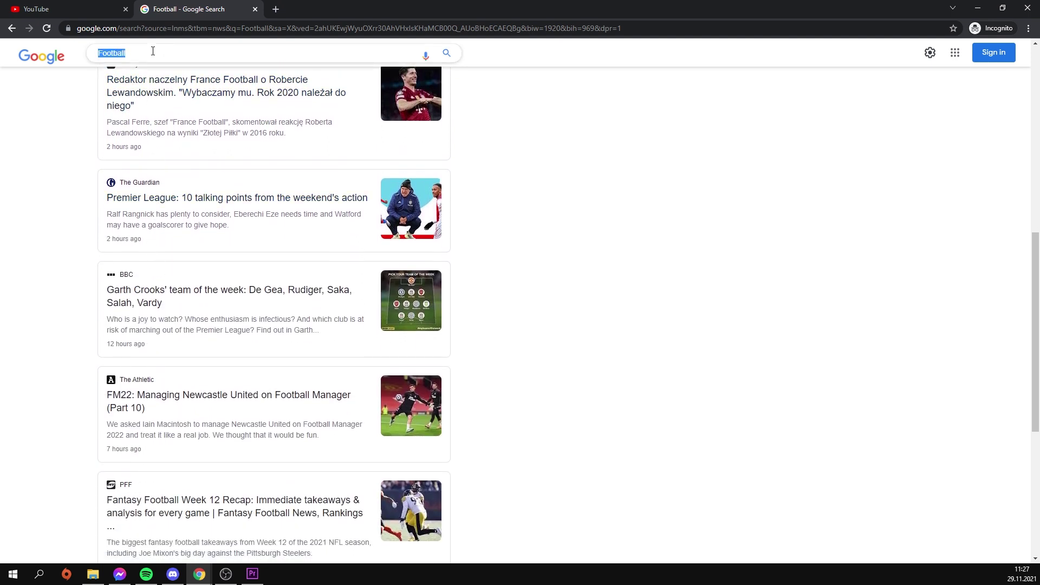
pyautogui.write("The Ballon D'or 2021?")
pyautogui.press('Return')
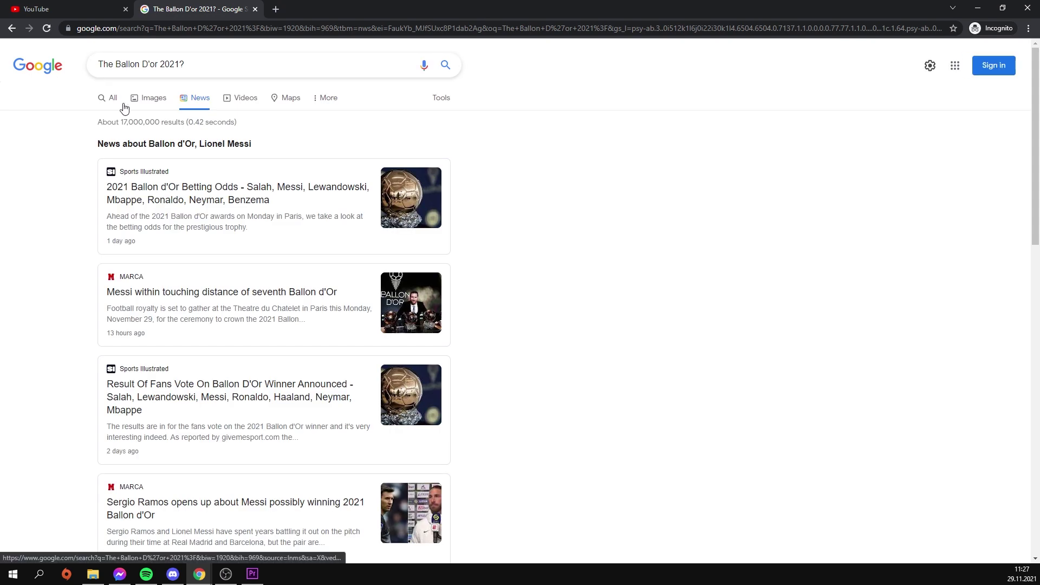
pyautogui.scroll(-1, 58, 154)
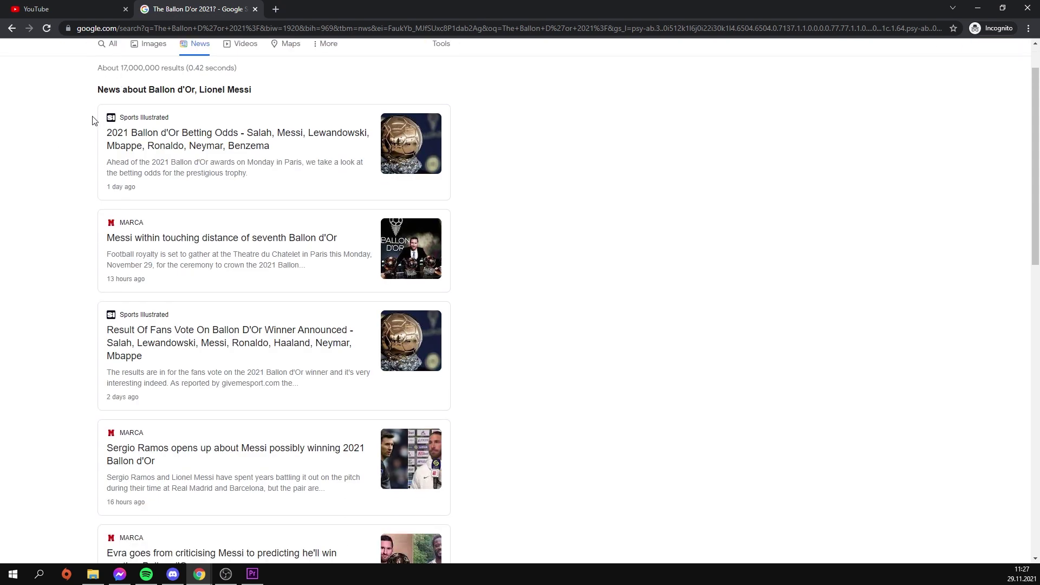
pyautogui.scroll(-5, 93, 120)
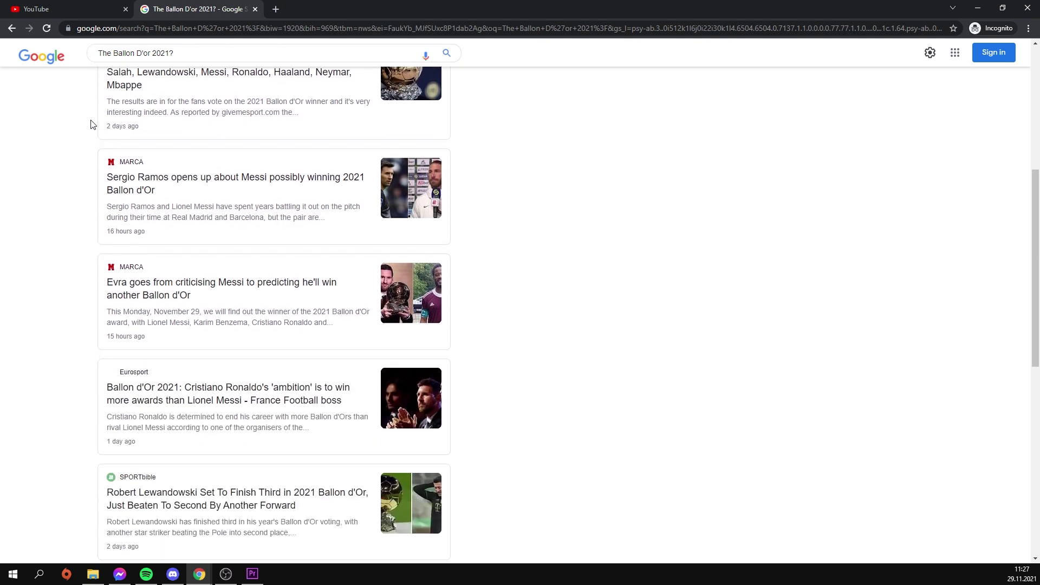
pyautogui.scroll(-2, 91, 124)
pyautogui.scroll(-4, 90, 124)
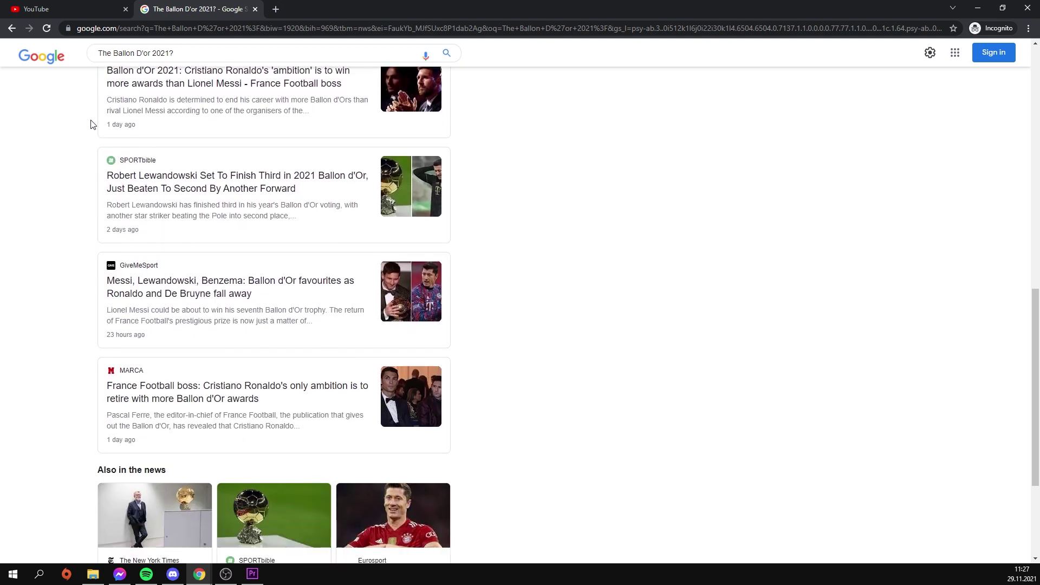
# Prepend 'Who will win' to the query and rerun the news search.
pyautogui.click(104, 53)
pyautogui.write('Who will w')
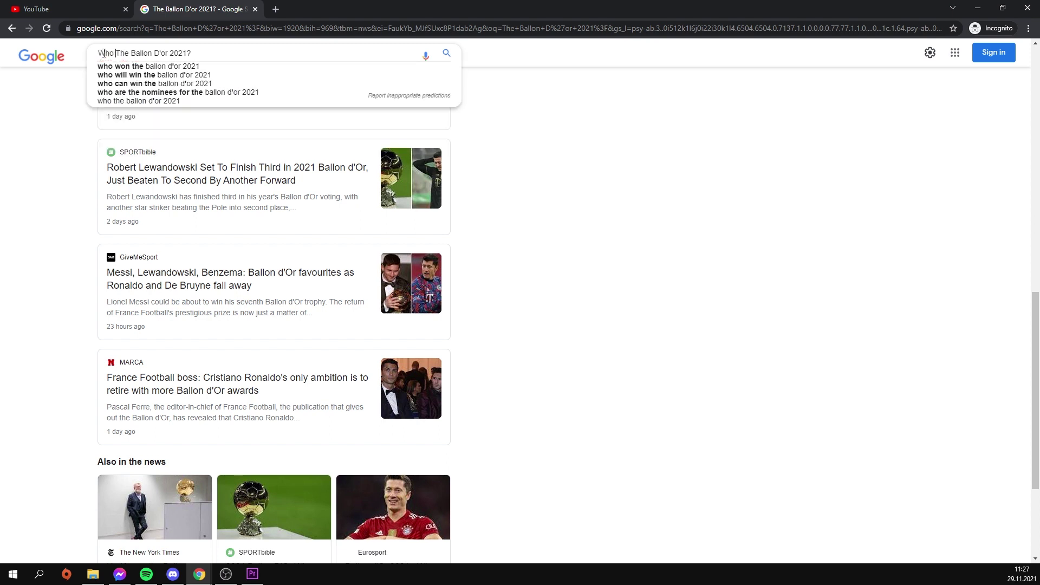
pyautogui.write('in')
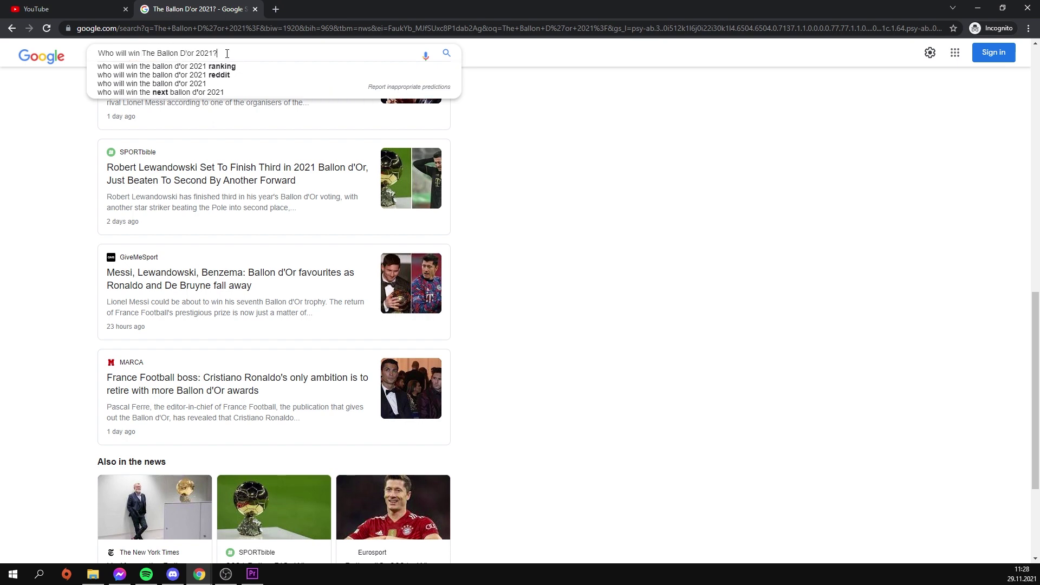
pyautogui.press('Return')
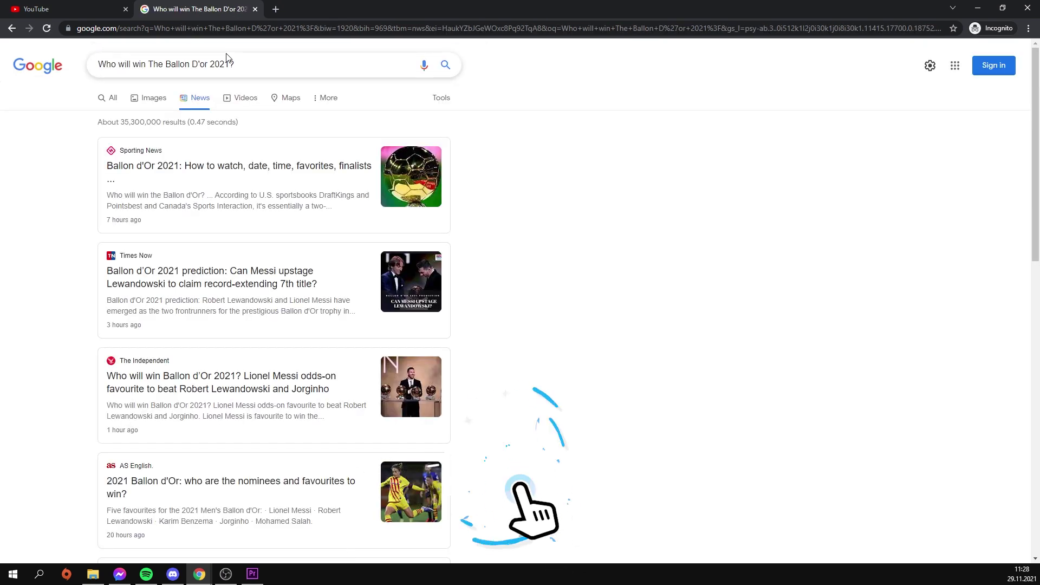
# Scroll through the news results and go to page 2.
pyautogui.scroll(-1, 228, 109)
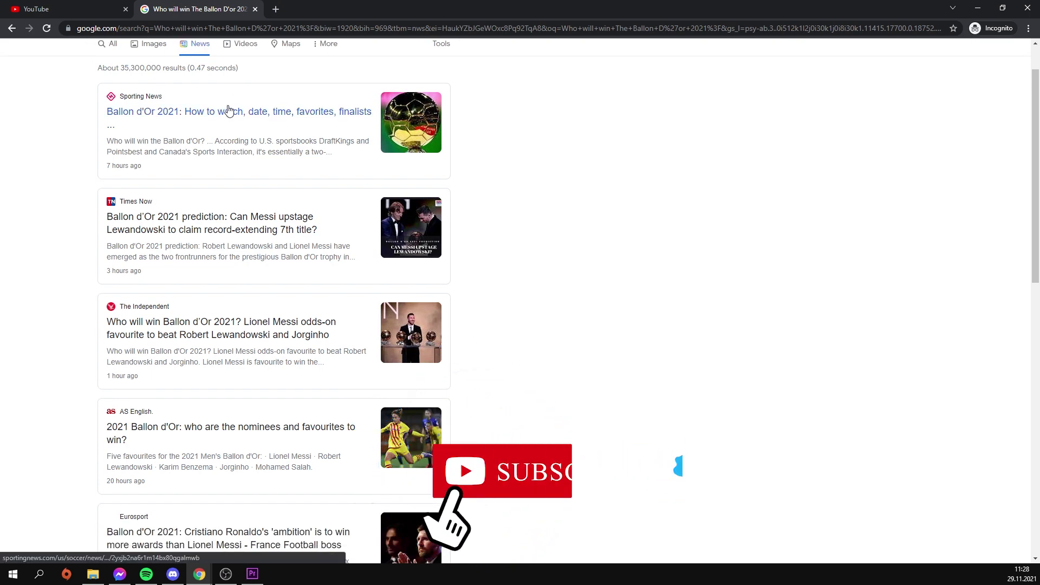
pyautogui.scroll(-3, 228, 110)
pyautogui.scroll(-1, 228, 110)
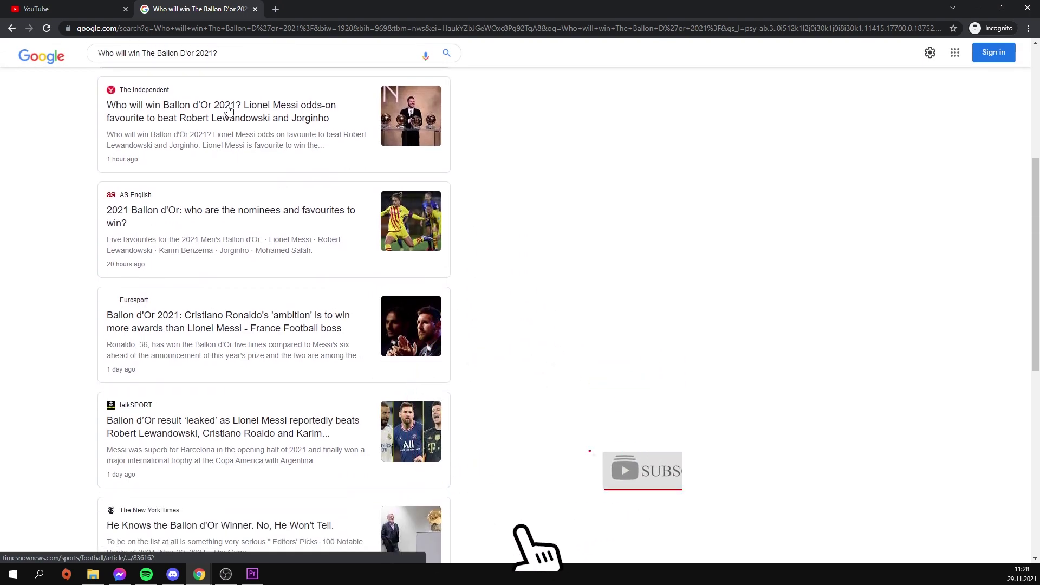
pyautogui.scroll(-1, 228, 110)
pyautogui.scroll(-1, 228, 110)
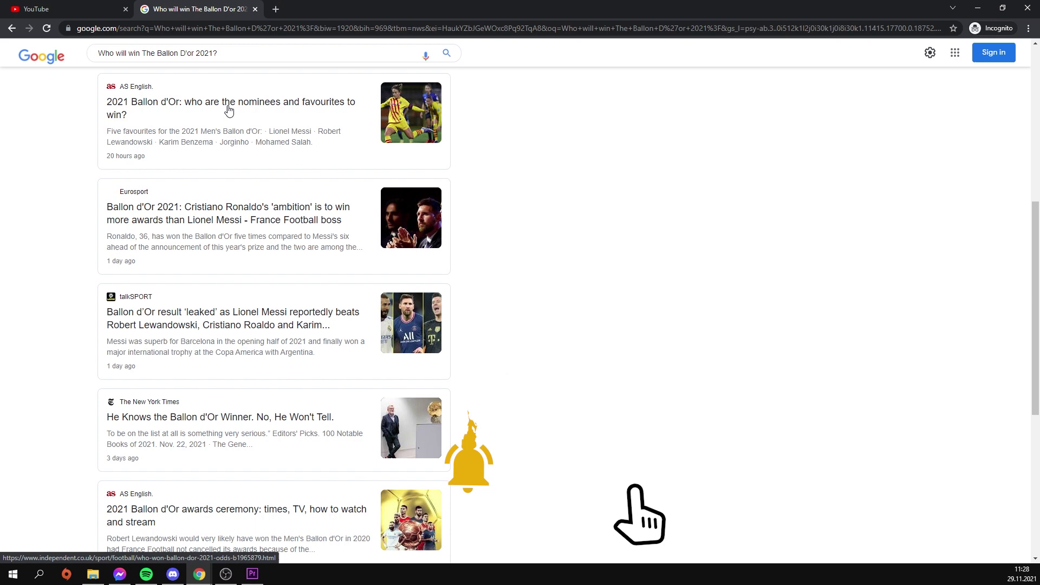
pyautogui.scroll(-5, 228, 110)
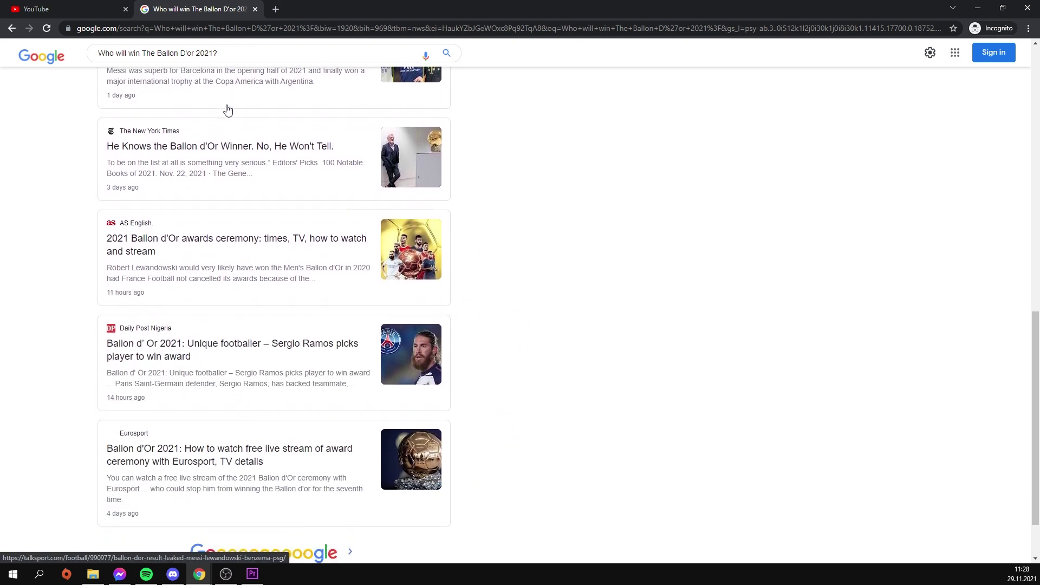
pyautogui.scroll(-2, 228, 110)
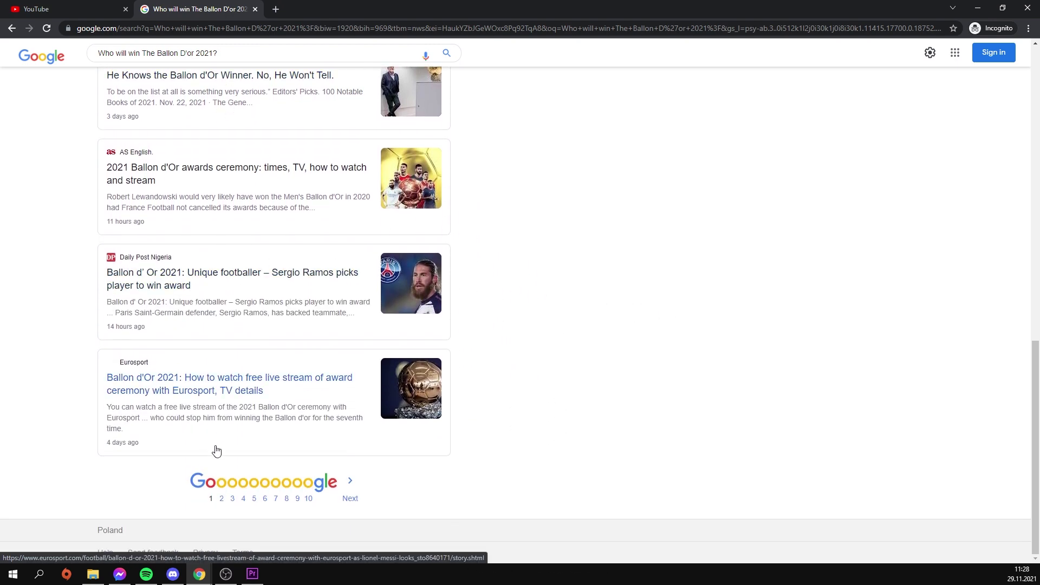
pyautogui.click(221, 500)
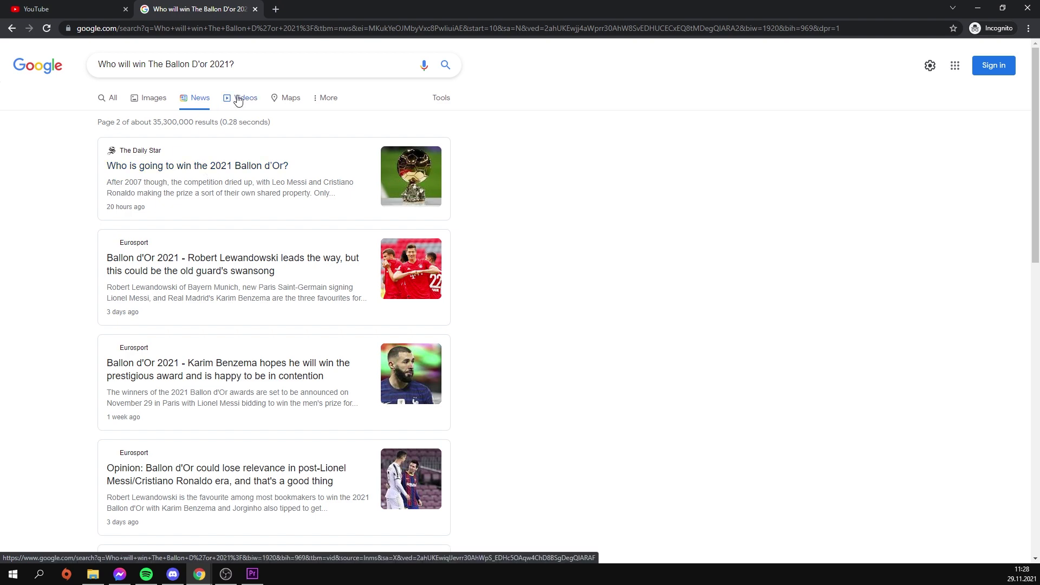
# Switch to Video results for the Ballon D'or question and scroll through them.
pyautogui.click(237, 100)
pyautogui.scroll(-2, 190, 200)
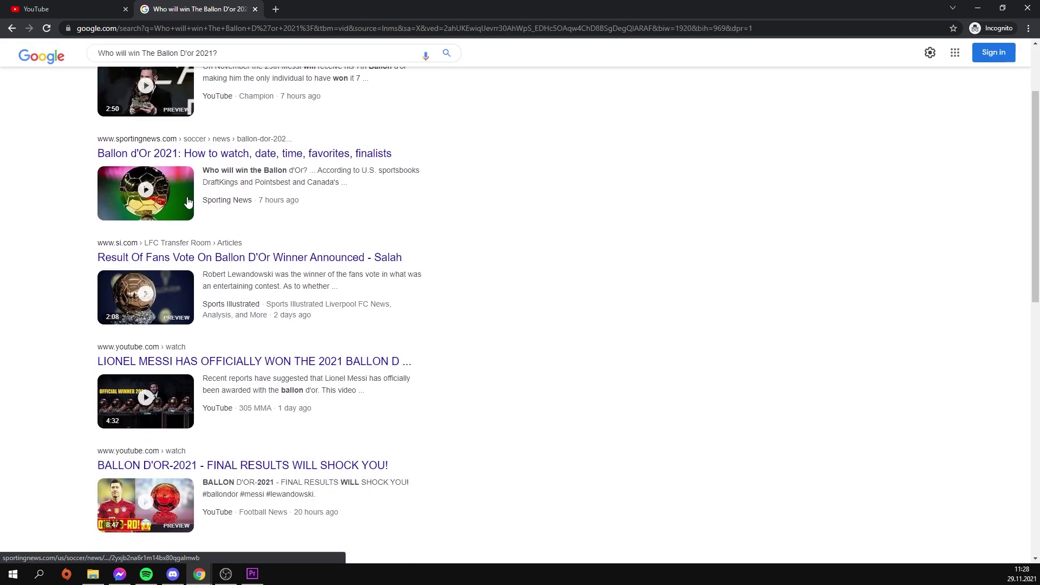
pyautogui.scroll(-2, 188, 202)
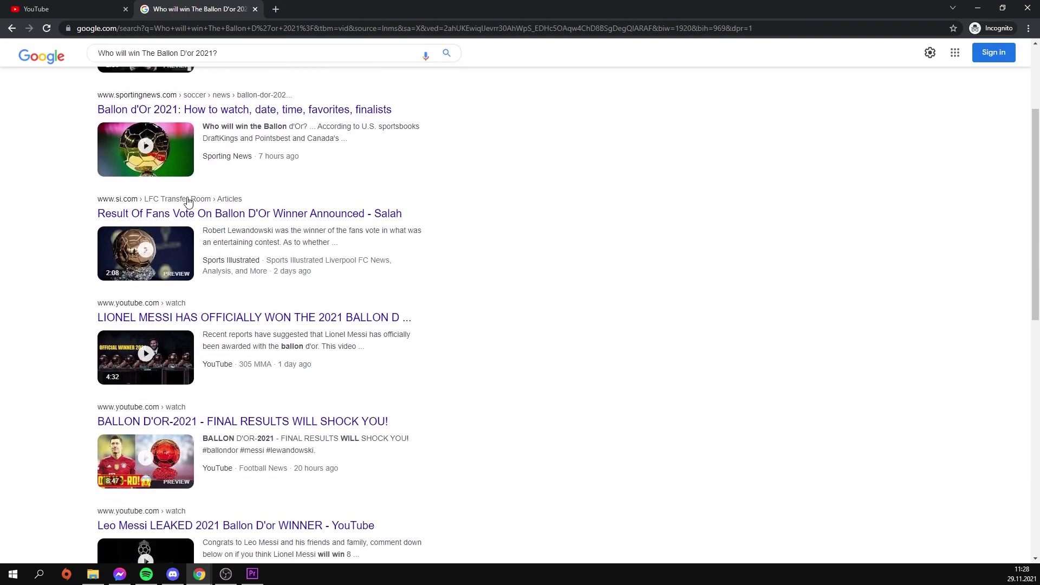
pyautogui.scroll(-2, 188, 202)
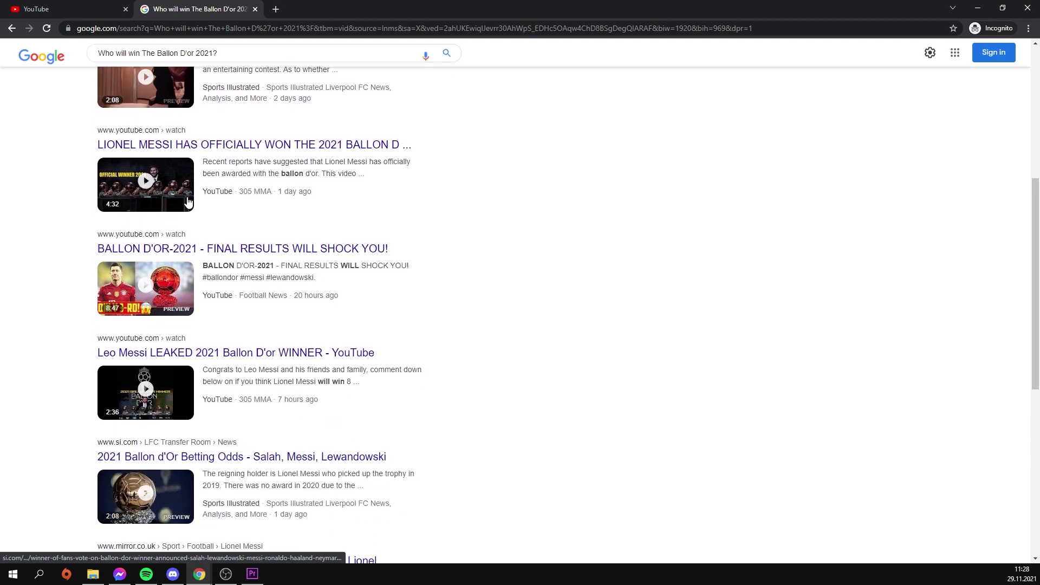
pyautogui.scroll(-2, 188, 201)
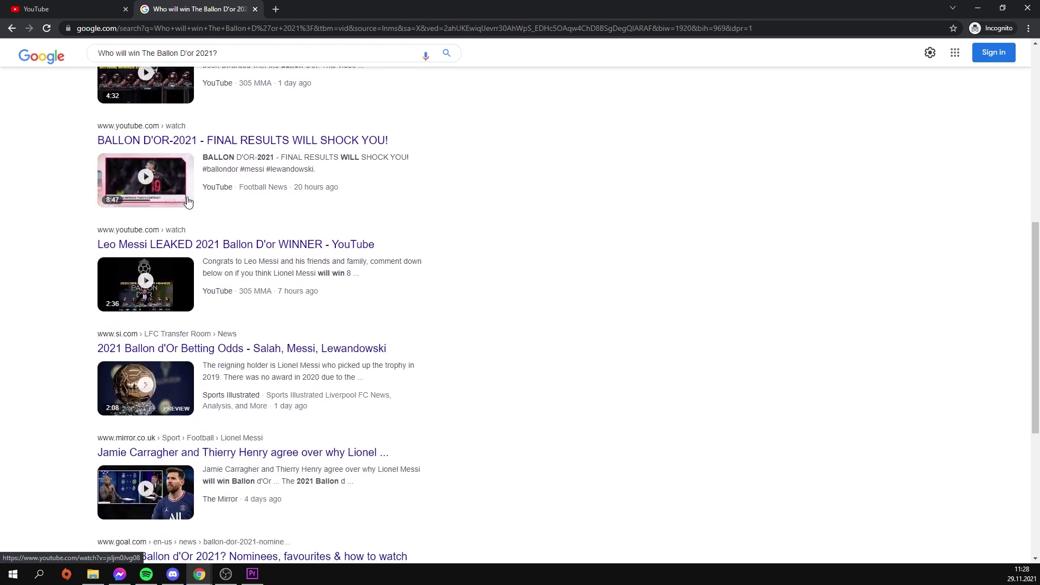
pyautogui.scroll(-4, 188, 201)
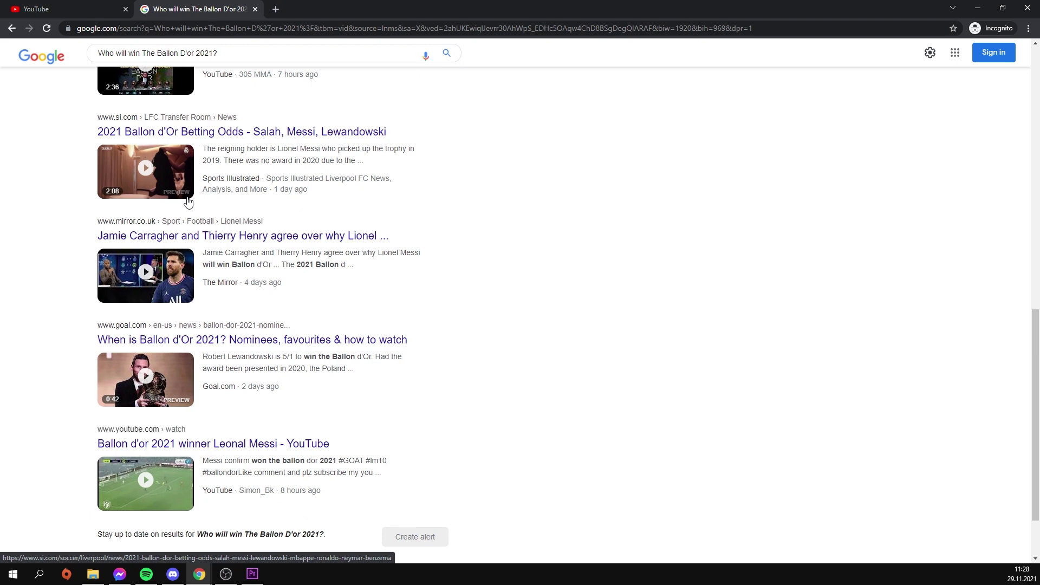
pyautogui.scroll(-2, 188, 201)
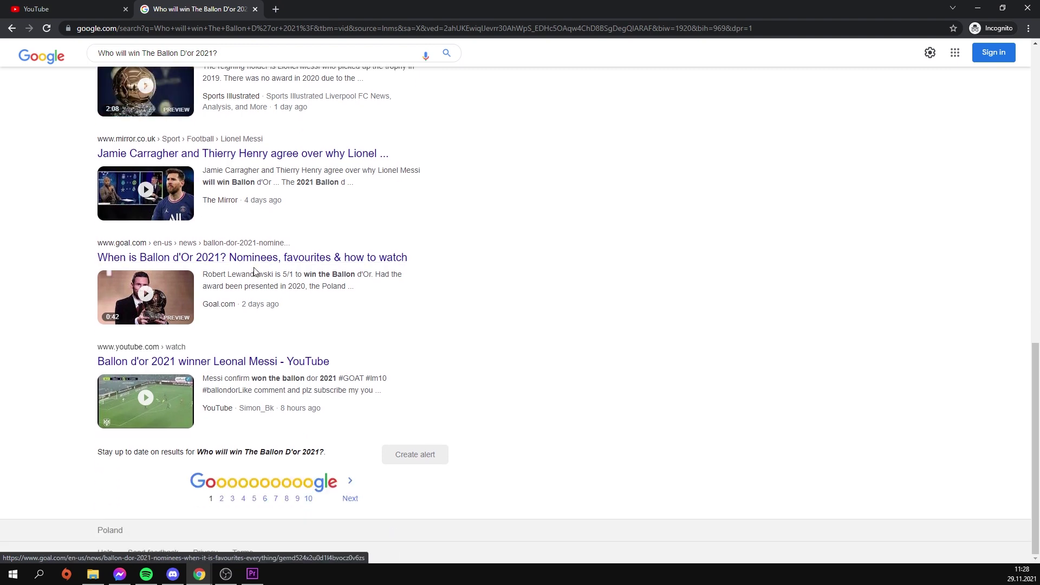
# Open the second page of video results and browse it.
pyautogui.click(221, 498)
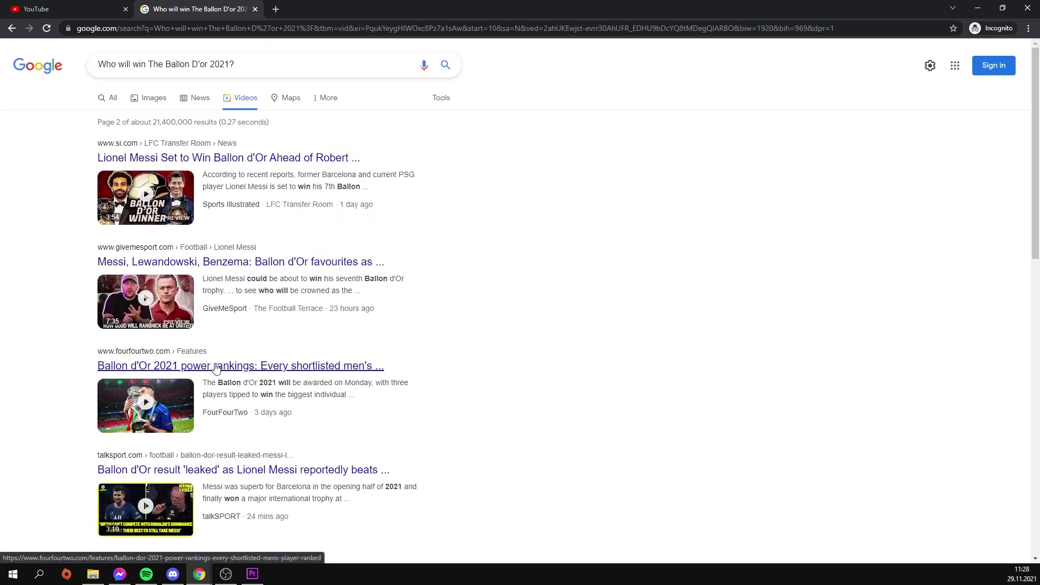
pyautogui.scroll(-2, 216, 368)
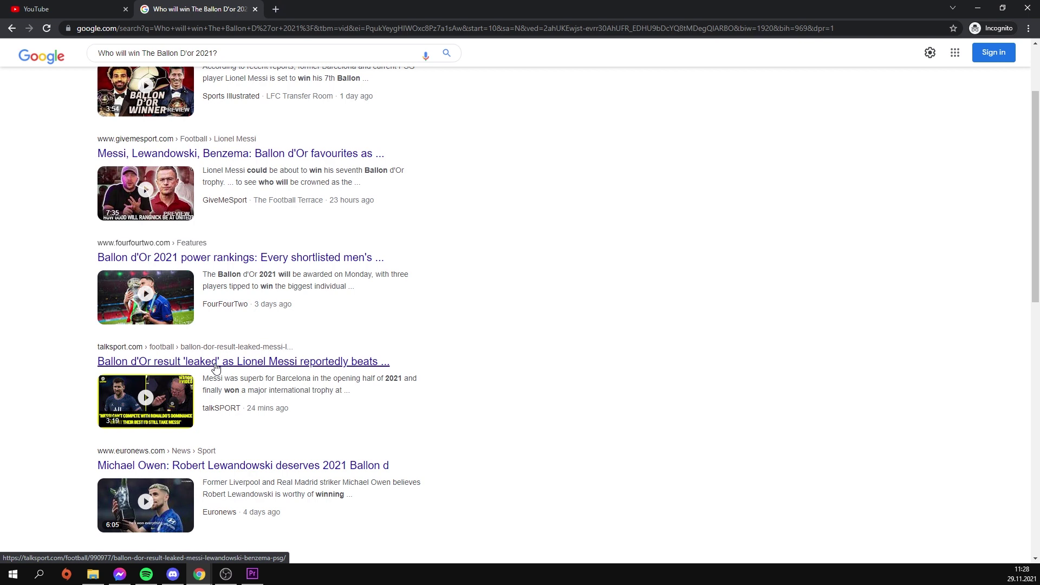
pyautogui.scroll(-8, 216, 368)
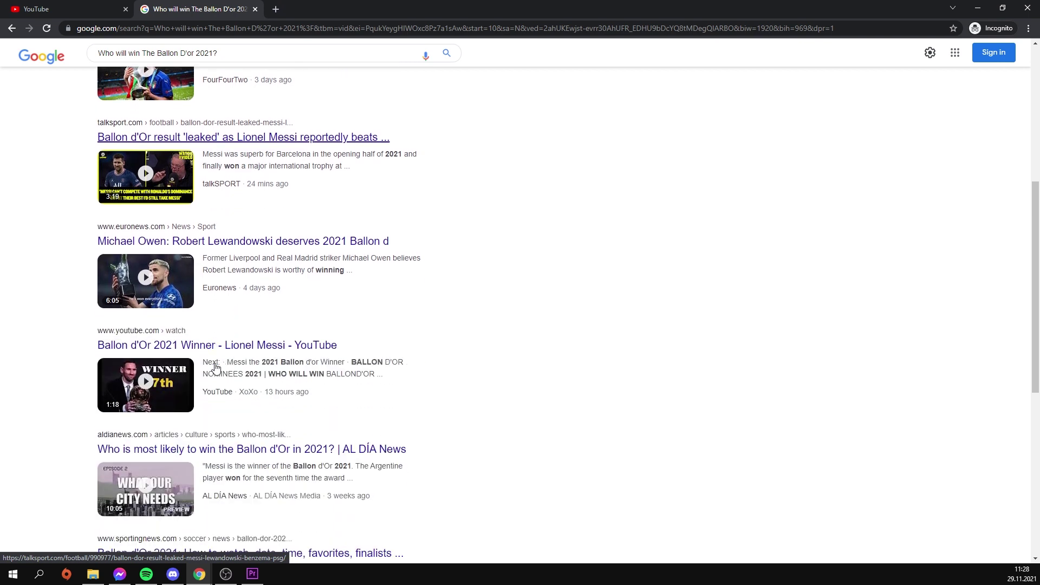
pyautogui.scroll(-4, 216, 368)
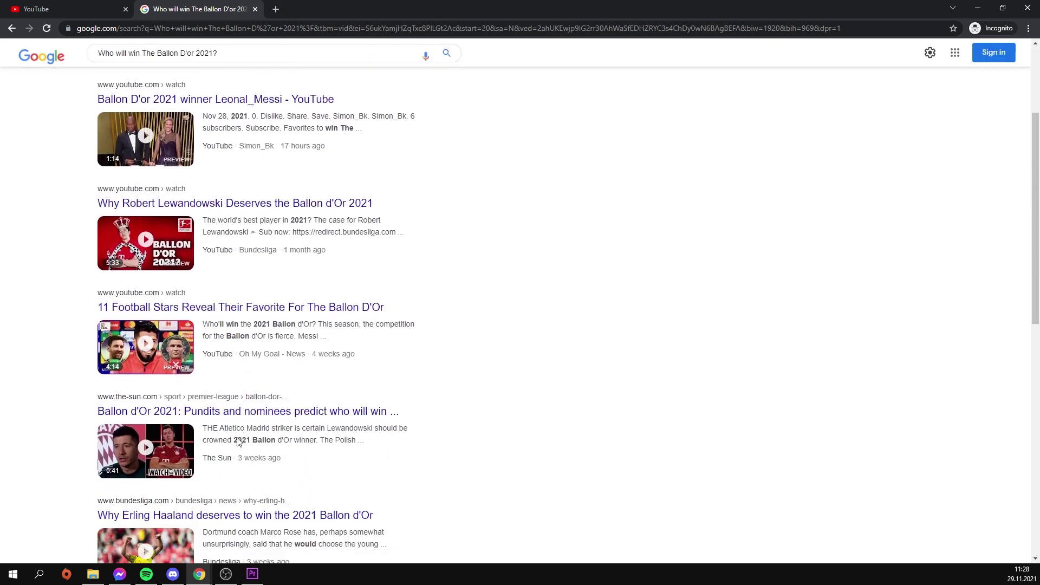
pyautogui.scroll(-8, 238, 441)
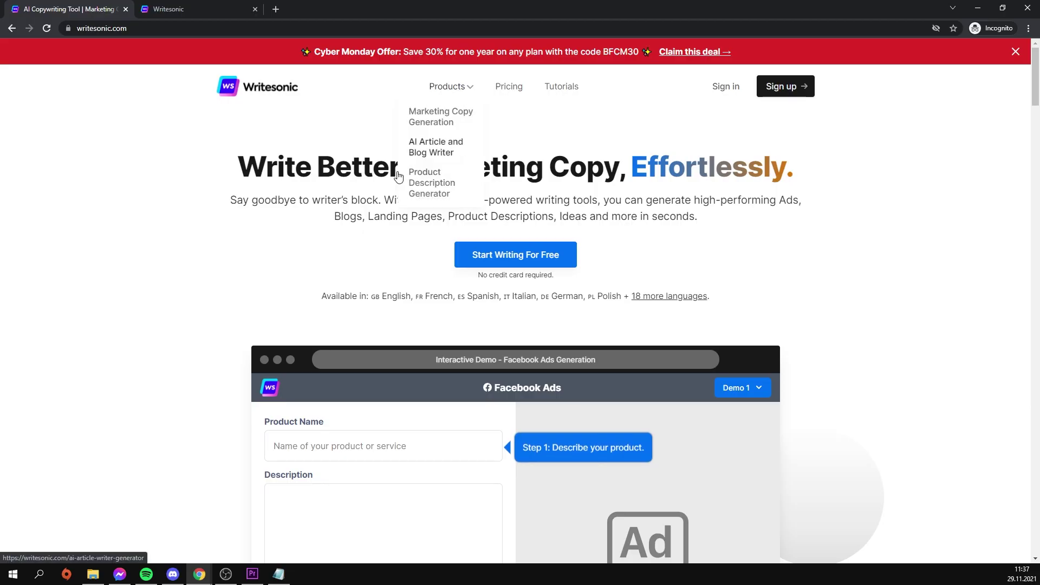
# Return to the writesonic.com landing page tab.
pyautogui.scroll(-2, 389, 191)
# Scroll down the Writesonic homepage and open a link from it in a new tab.
pyautogui.scroll(-1, 388, 192)
pyautogui.scroll(3, 388, 193)
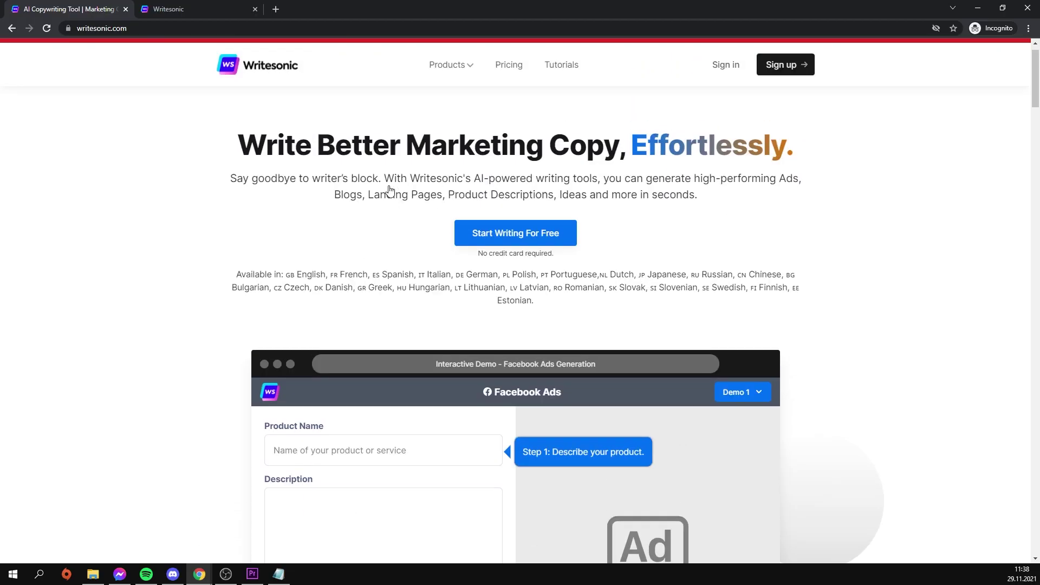
pyautogui.click(184, 11)
pyautogui.click(98, 9)
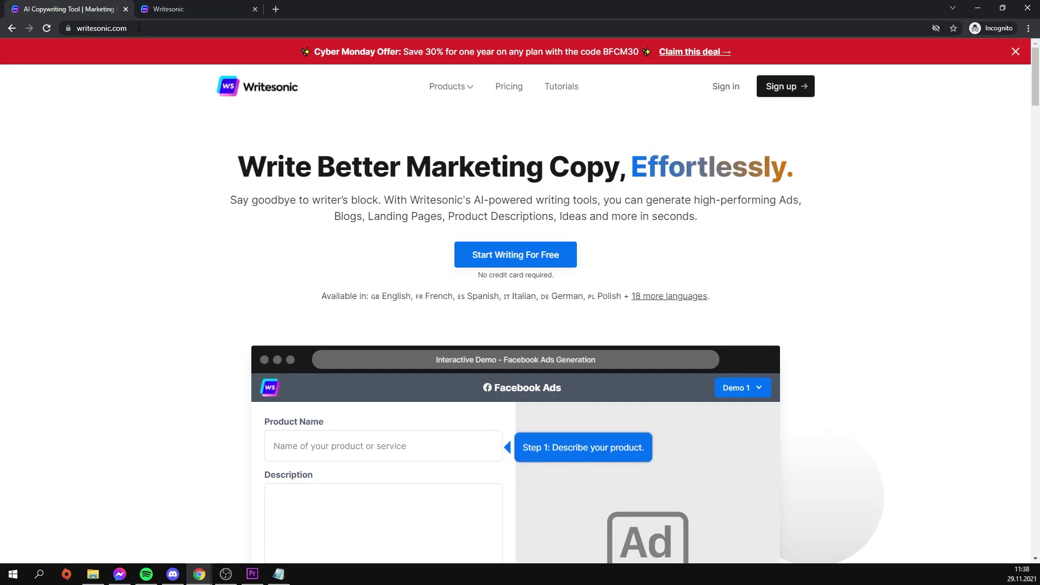
pyautogui.doubleClick(142, 28)
pyautogui.click(123, 95)
pyautogui.scroll(-10, 203, 174)
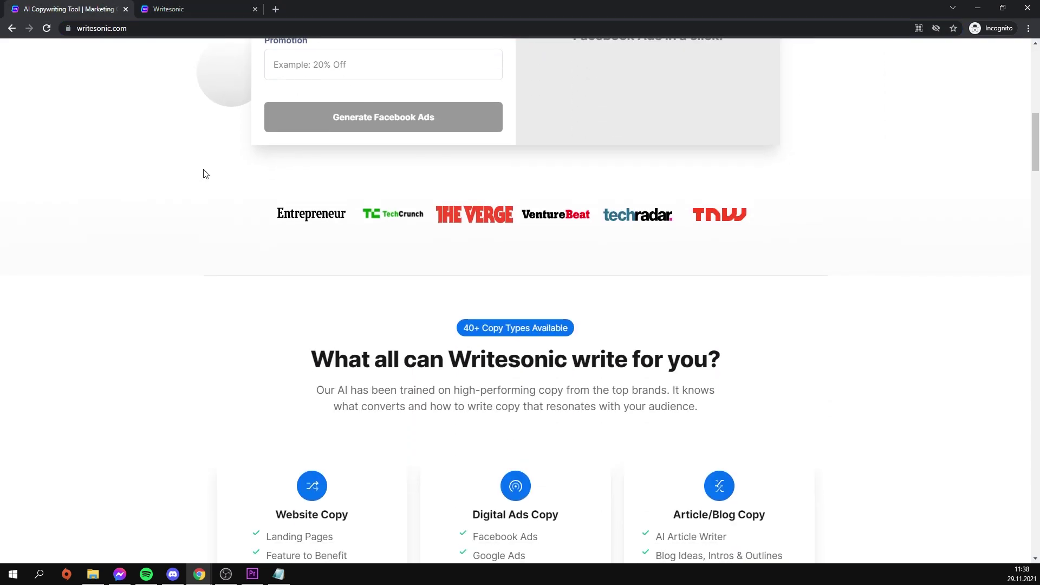
pyautogui.scroll(-4, 205, 174)
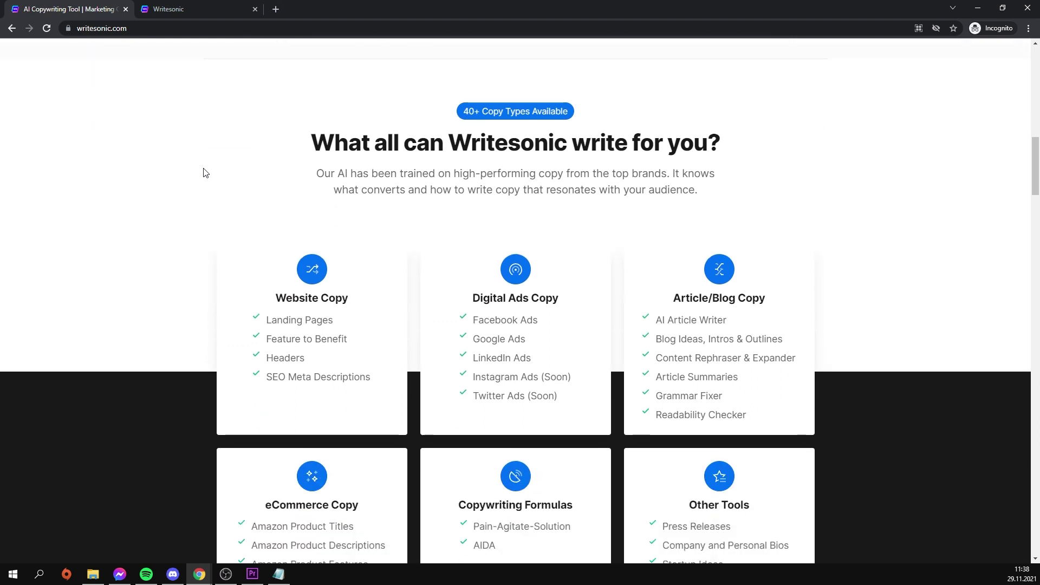
pyautogui.scroll(-2, 205, 174)
pyautogui.scroll(-5, 240, 171)
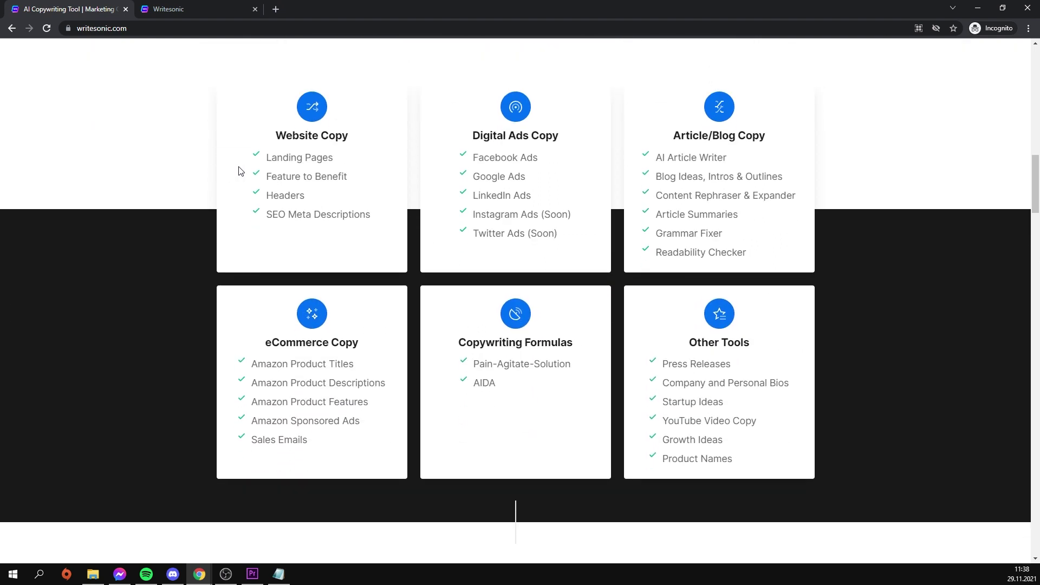
pyautogui.scroll(-3, 240, 171)
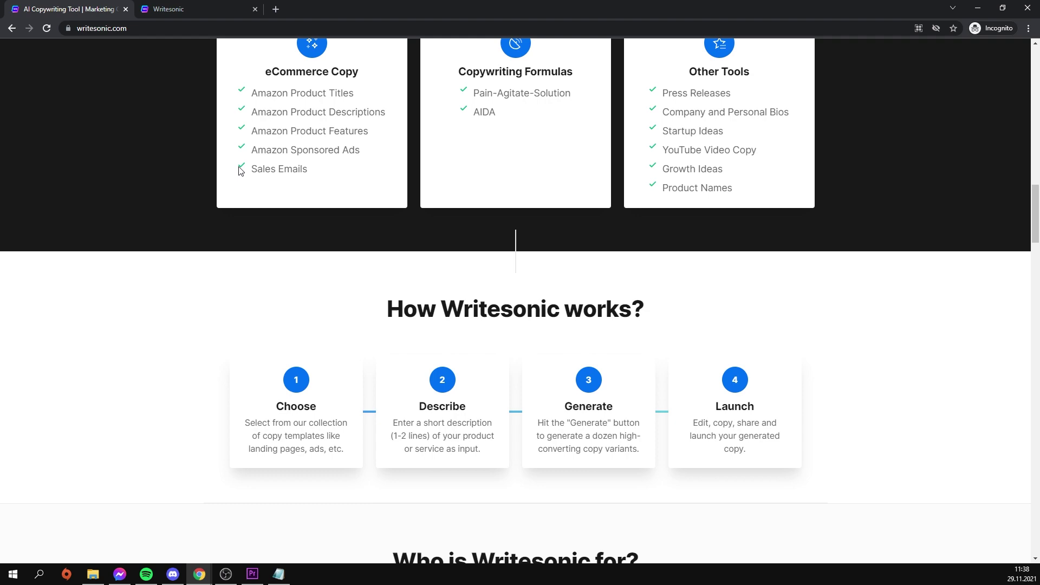
pyautogui.scroll(-5, 262, 182)
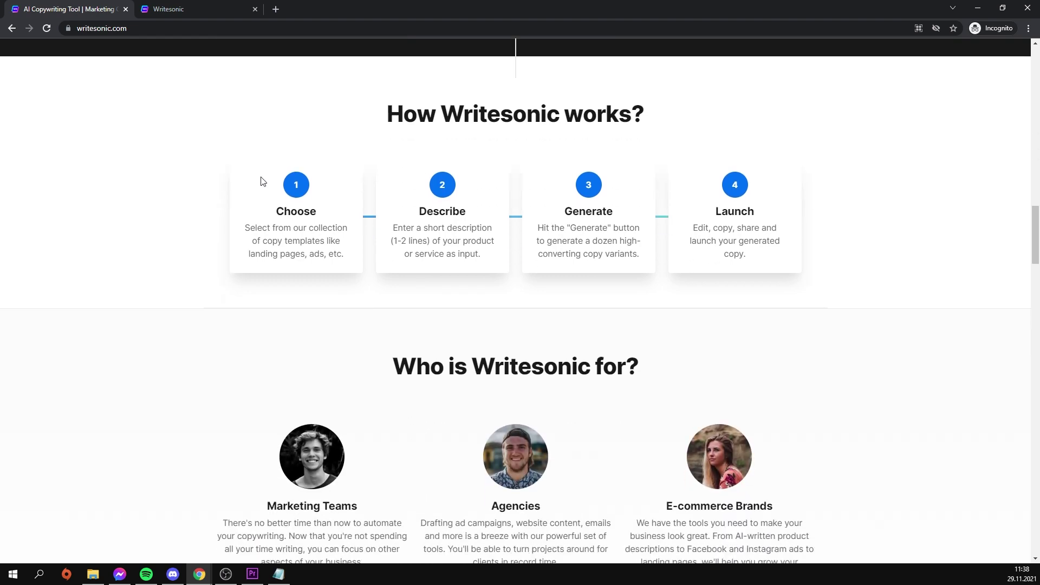
pyautogui.scroll(-6, 262, 179)
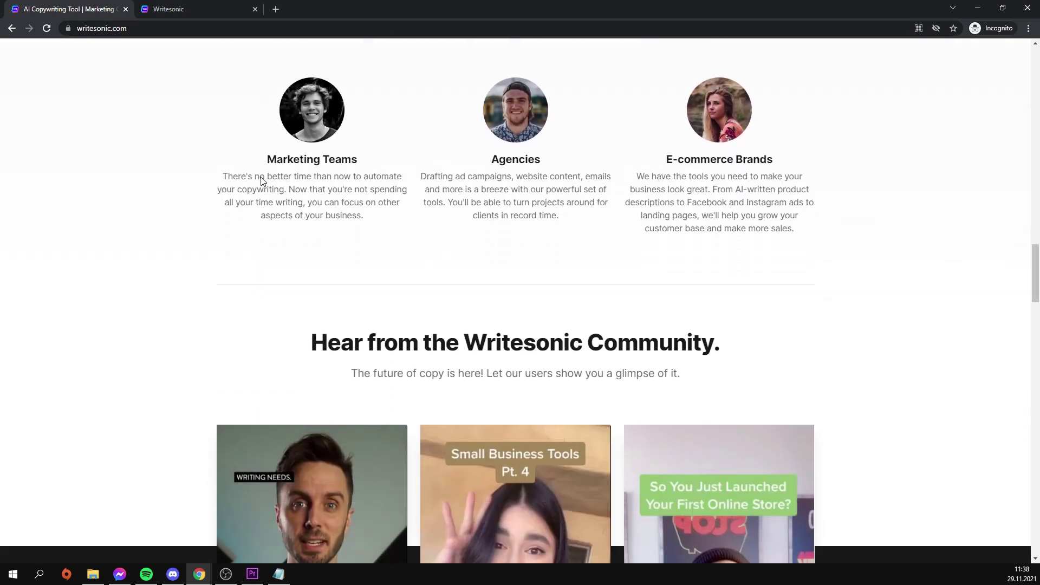
pyautogui.scroll(-9, 261, 182)
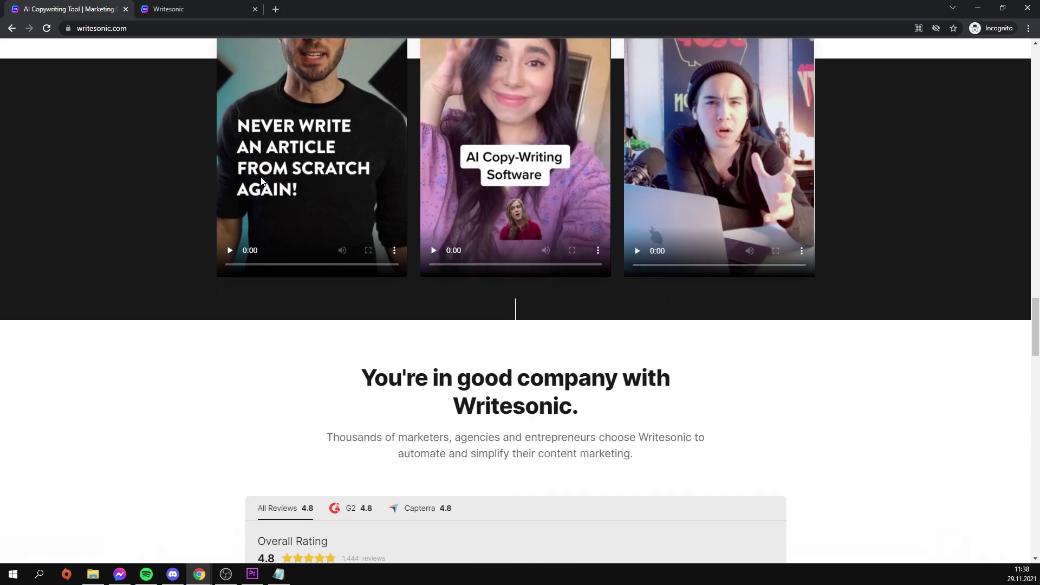
# Browse the rest of the homepage and start the free 'write for free' sign-up.
pyautogui.scroll(-20, 262, 182)
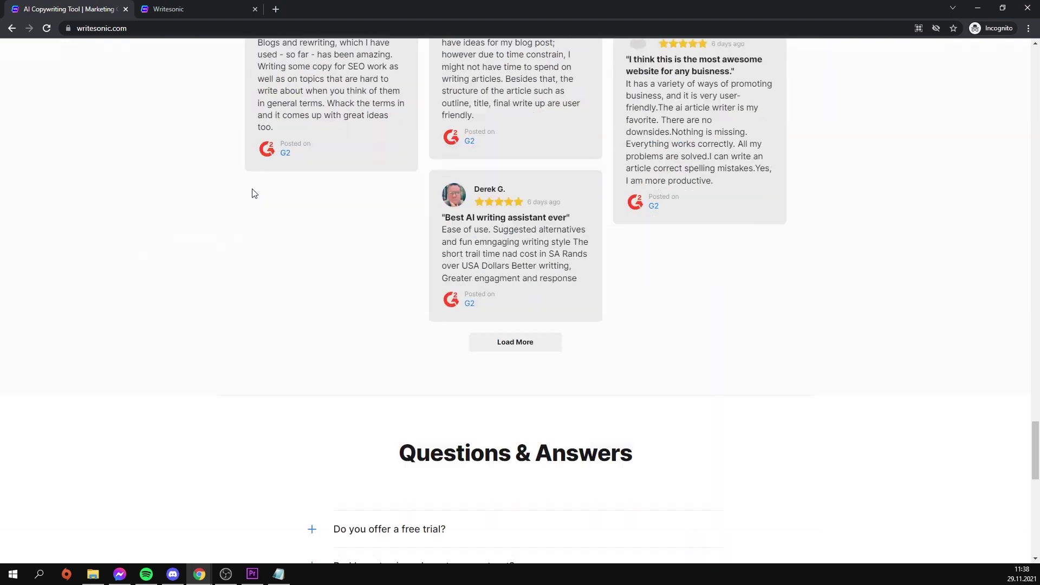
pyautogui.middleClick(188, 261)
pyautogui.scroll(20, 189, 261)
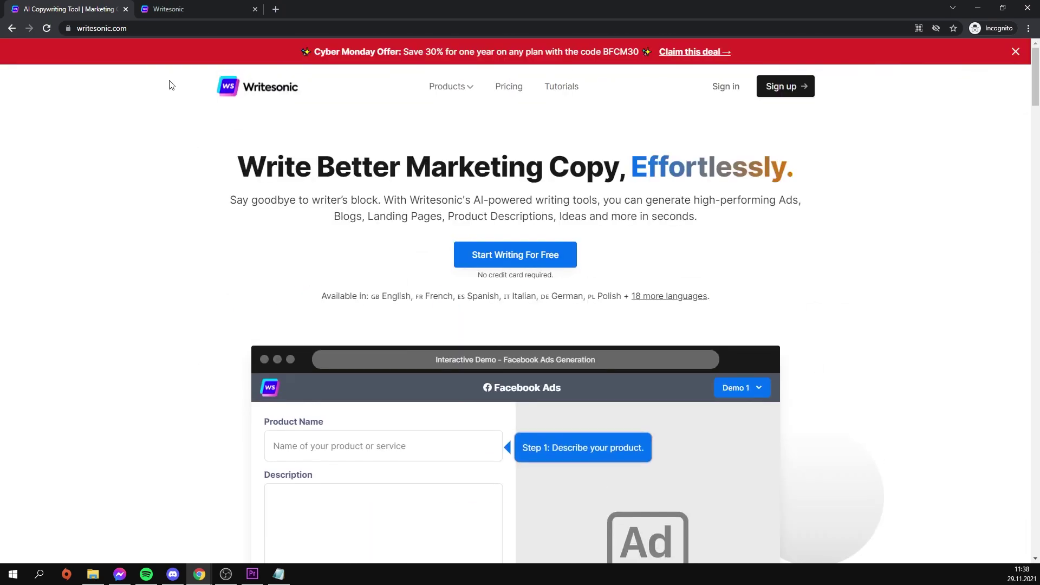
pyautogui.scroll(-5, 174, 146)
pyautogui.scroll(-10, 175, 148)
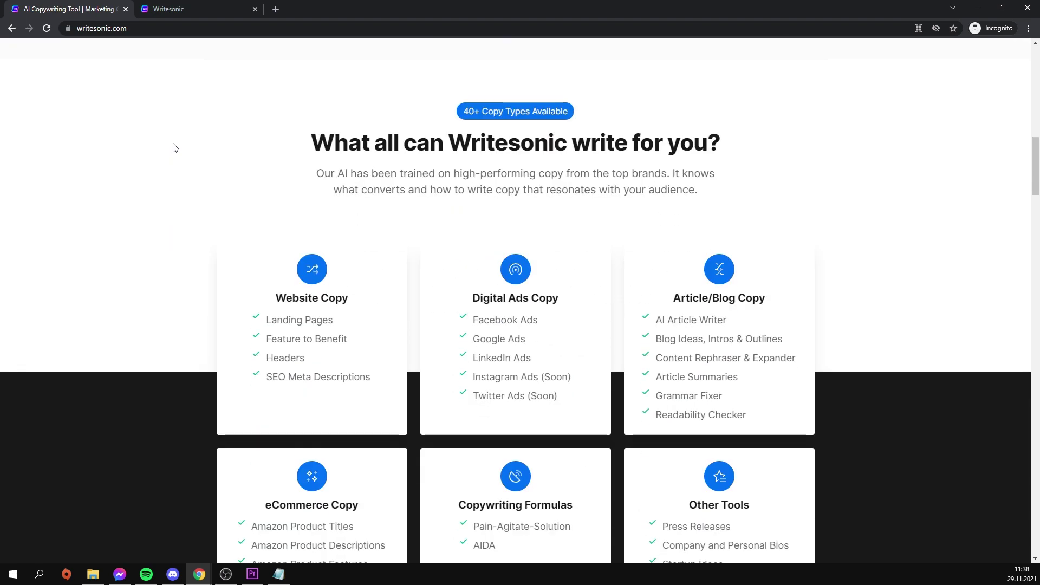
pyautogui.scroll(-1, 174, 147)
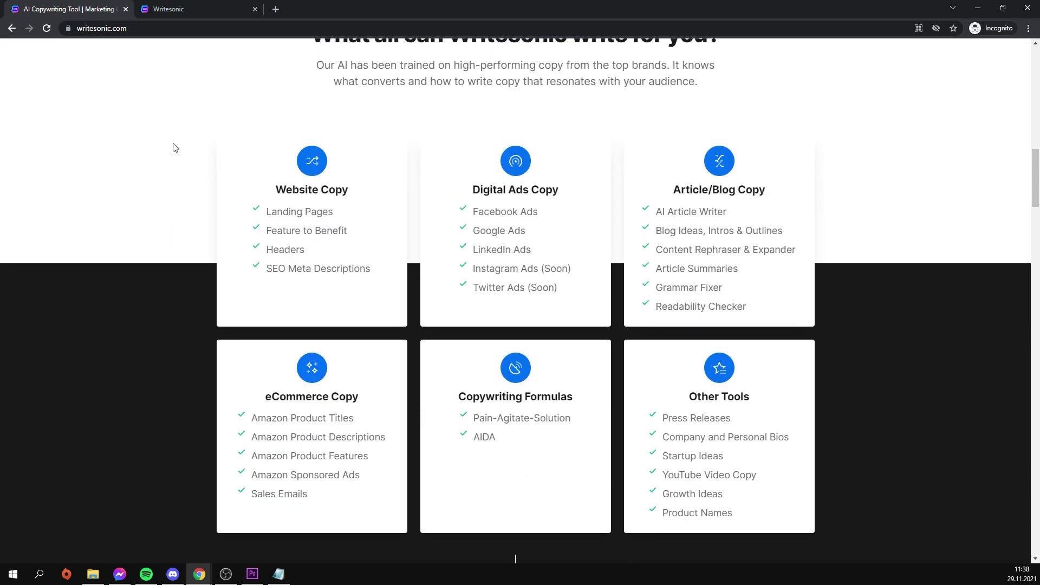
pyautogui.scroll(-1, 174, 147)
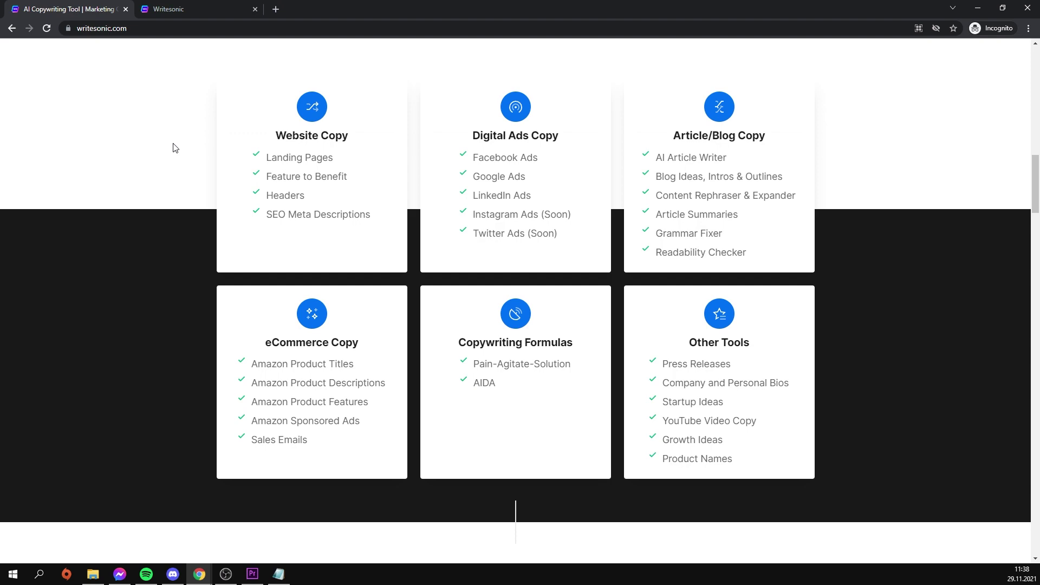
pyautogui.scroll(2, 175, 148)
pyautogui.scroll(10, 175, 148)
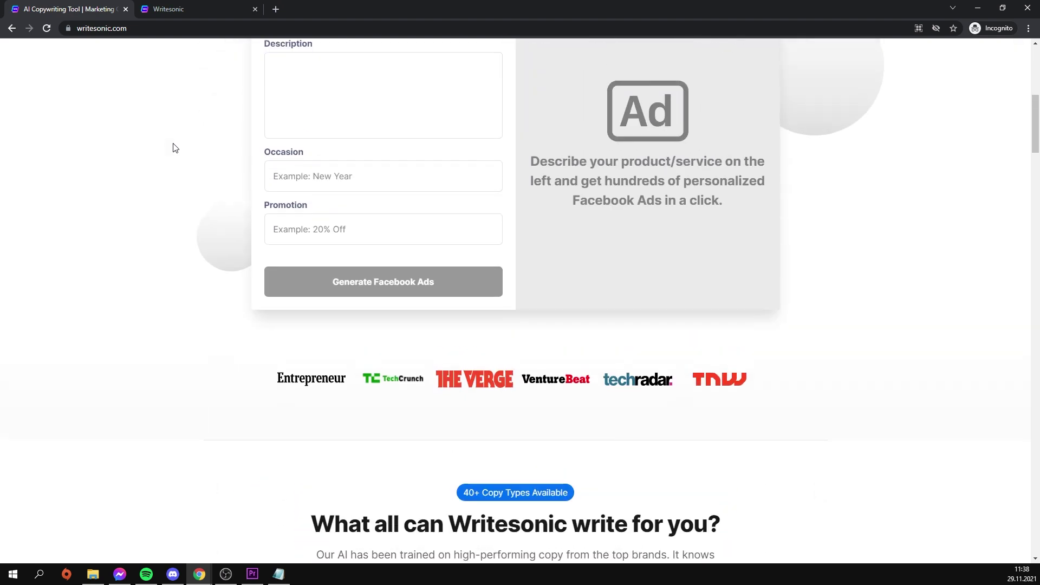
pyautogui.scroll(5, 175, 148)
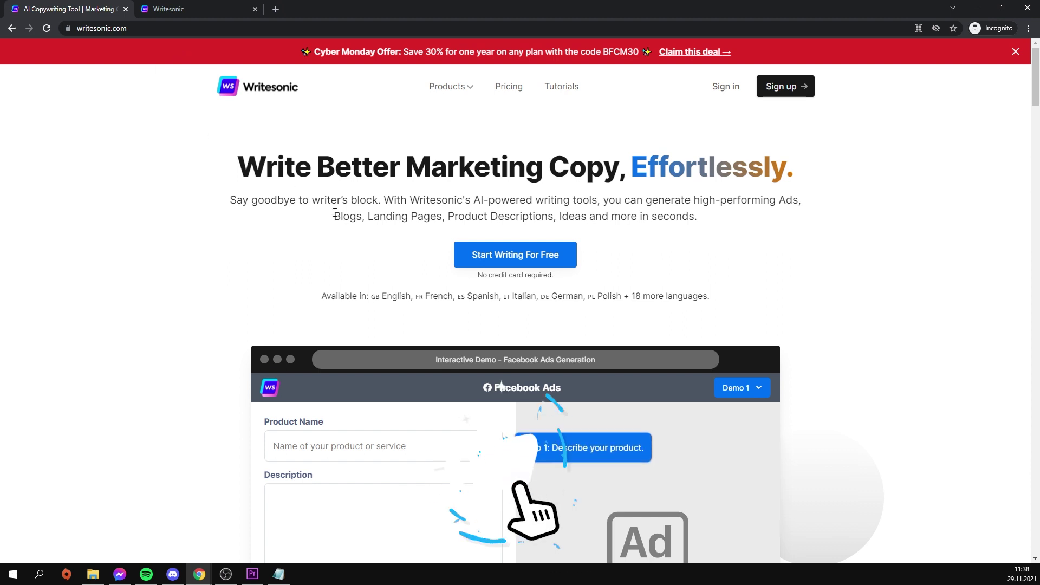
pyautogui.scroll(-1, 379, 200)
pyautogui.click(461, 192)
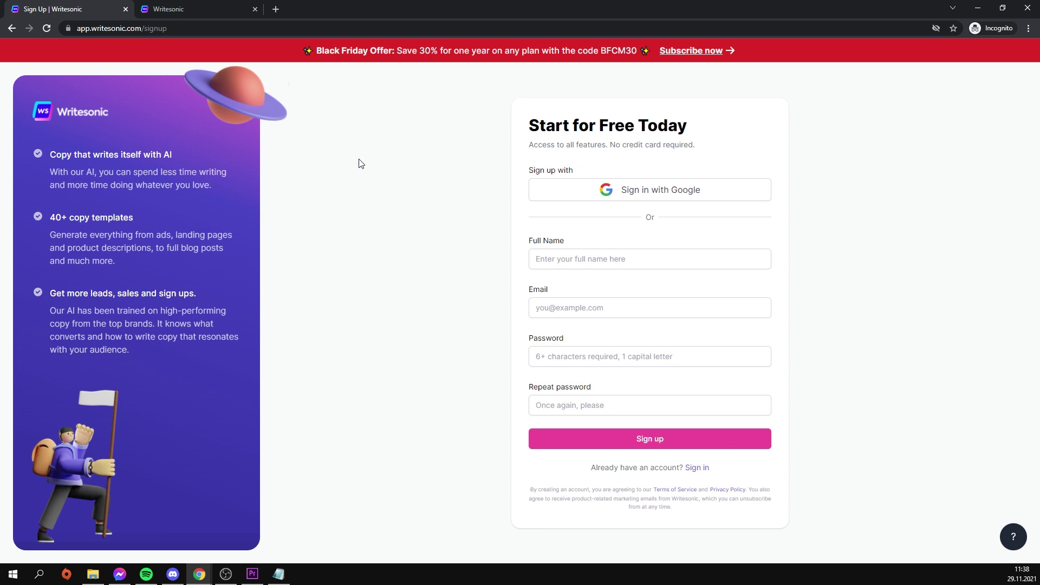
# Go back to the homepage and open the AI Article and Blog Writer page.
pyautogui.click(11, 30)
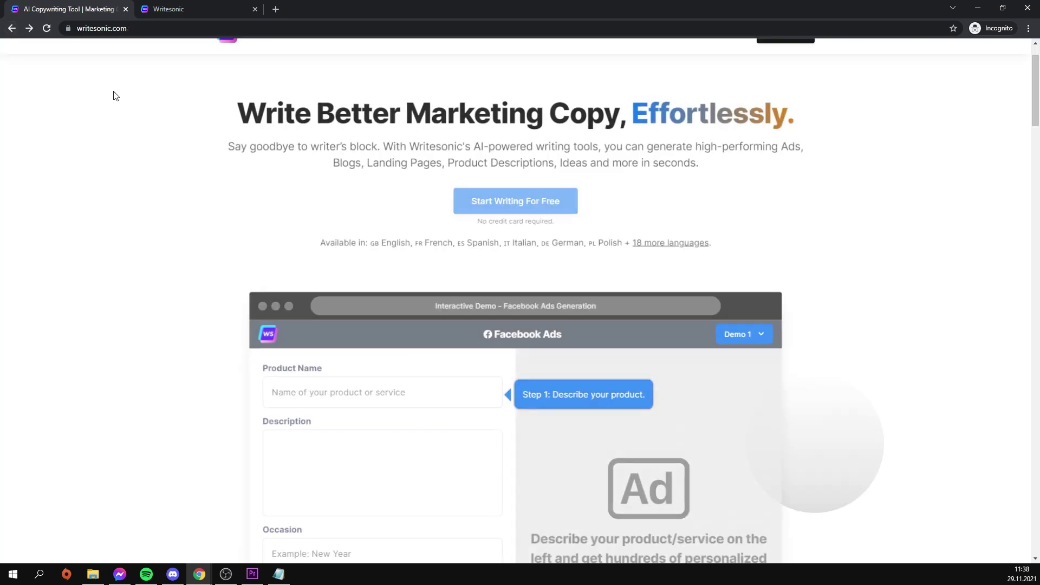
pyautogui.moveTo(436, 89)
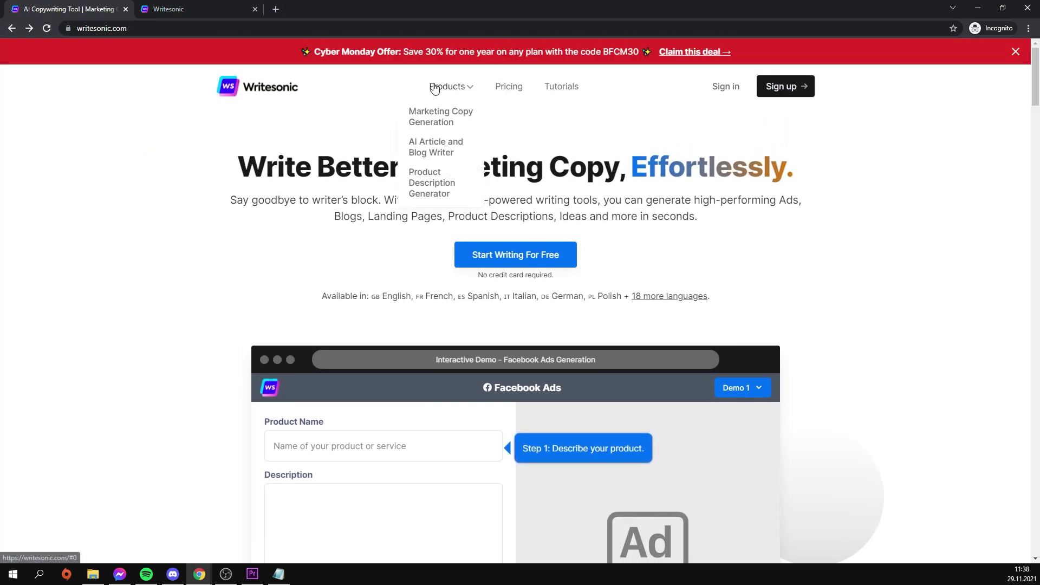
pyautogui.click(425, 146)
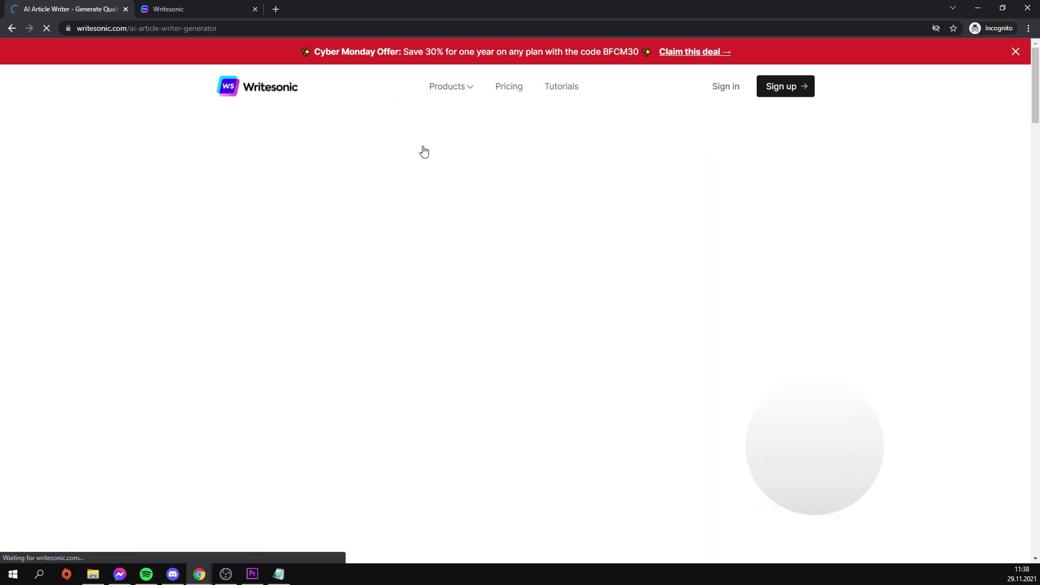
pyautogui.scroll(-4, 416, 190)
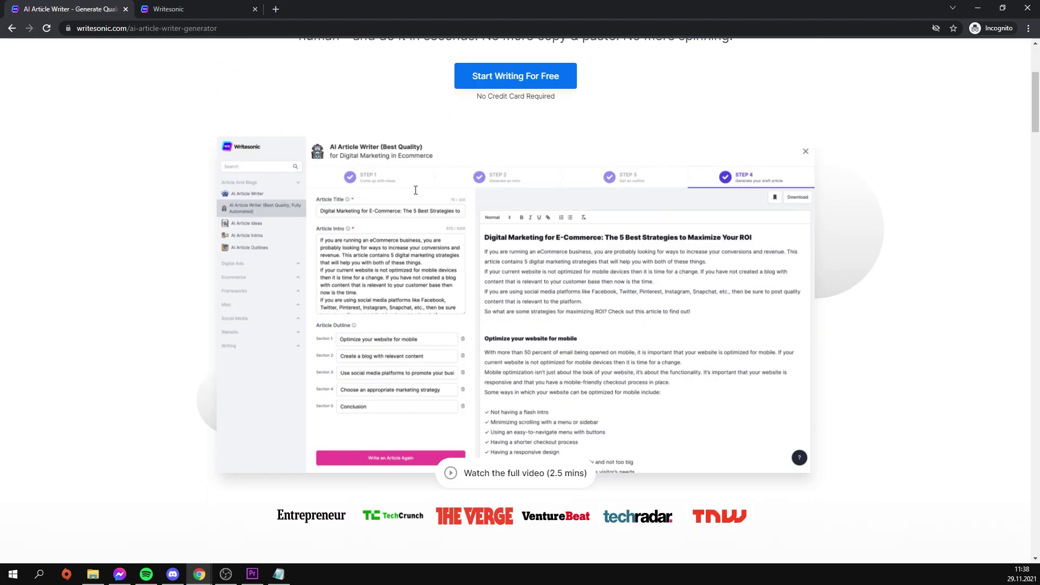
pyautogui.scroll(-8, 416, 190)
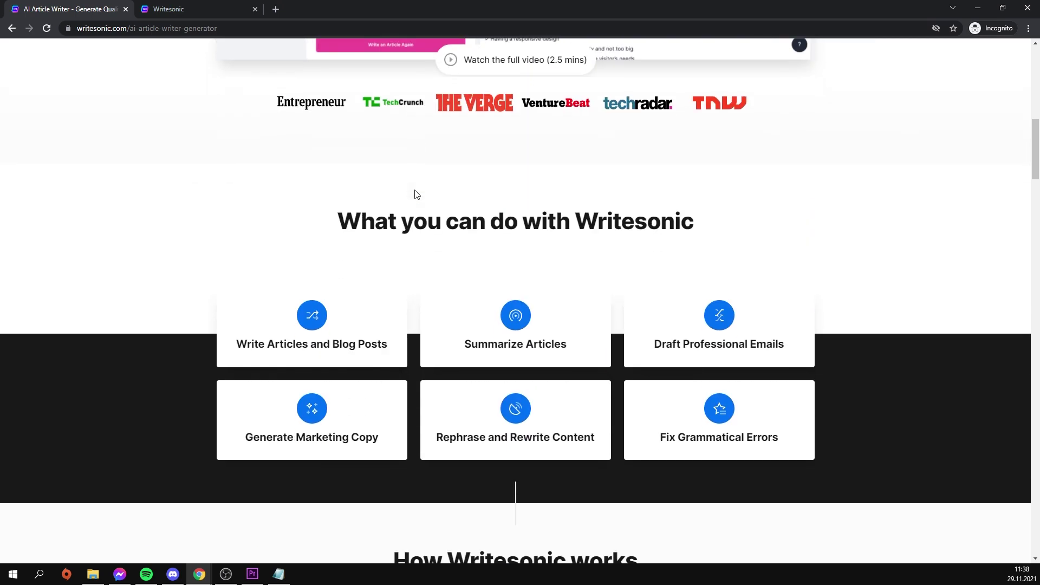
pyautogui.scroll(-1, 416, 194)
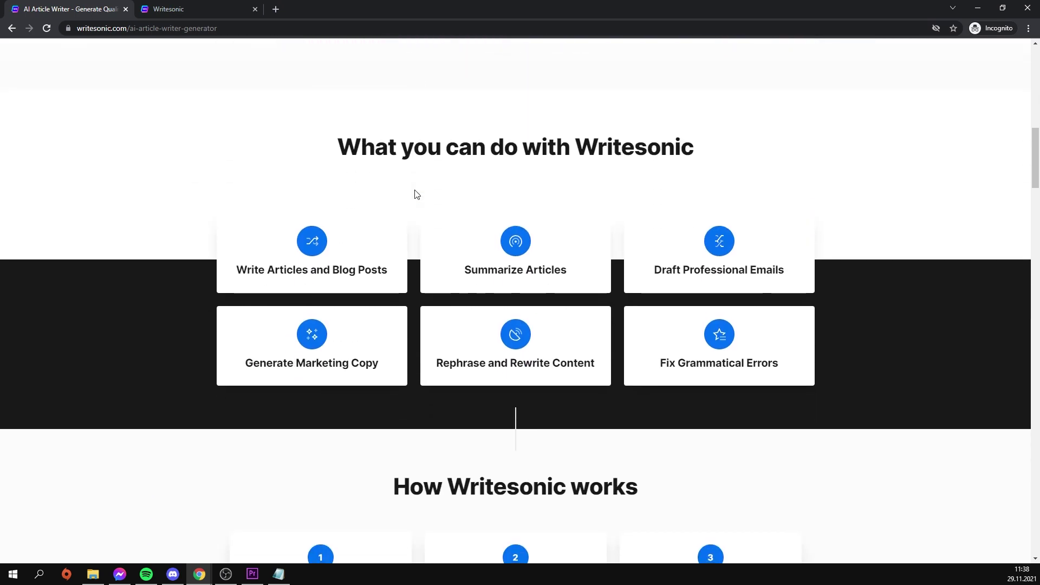
# Create a new Writesonic project named 'dasdas'.
pyautogui.click(196, 5)
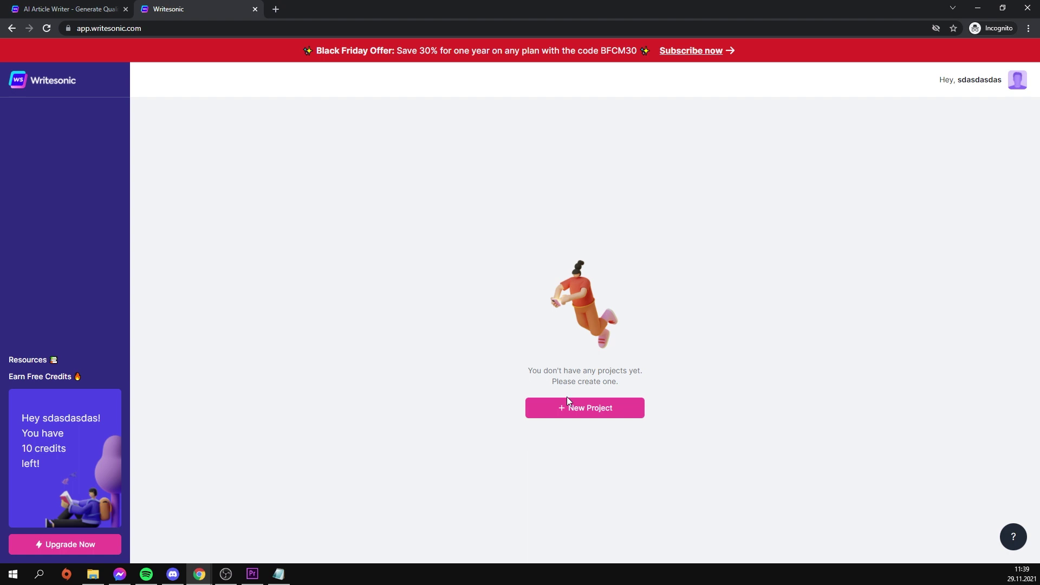
pyautogui.click(574, 410)
pyautogui.click(457, 310)
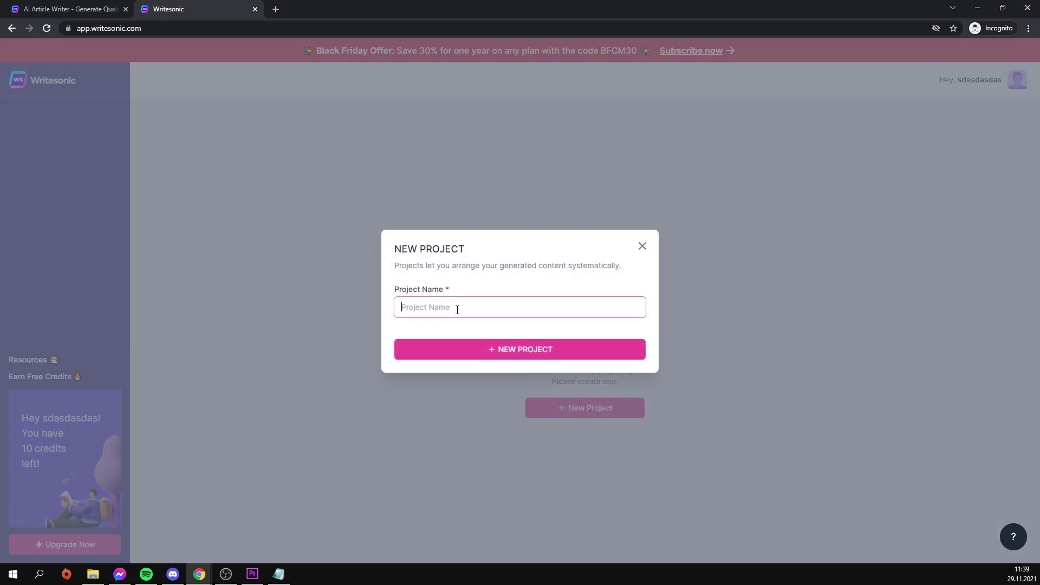
pyautogui.click(469, 357)
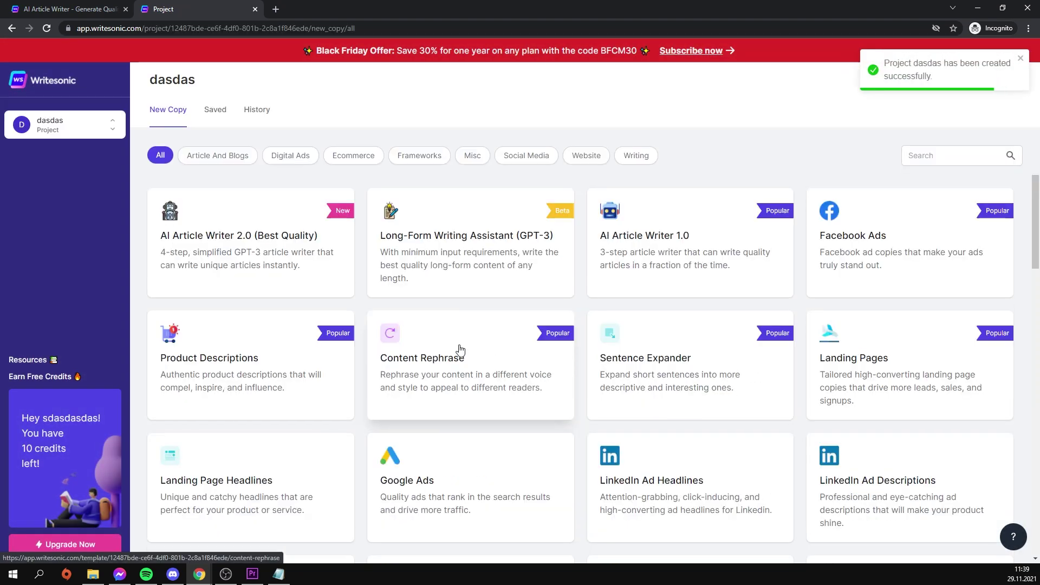
# Open AI Article Writer 2.0 and paste the topic copied from Notepad into Topic.
pyautogui.click(261, 257)
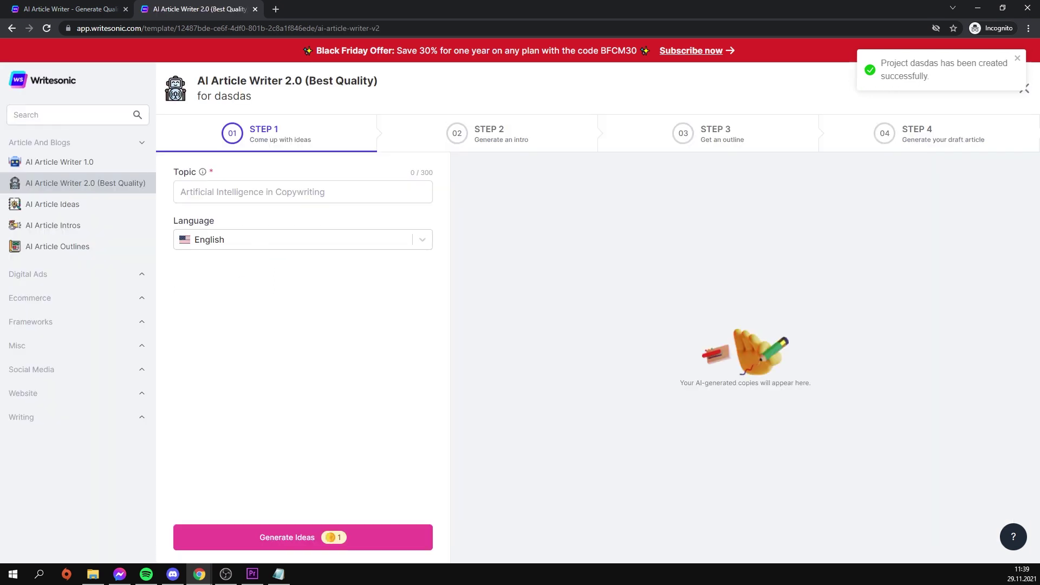
pyautogui.hotkey('alt', 'Tab')
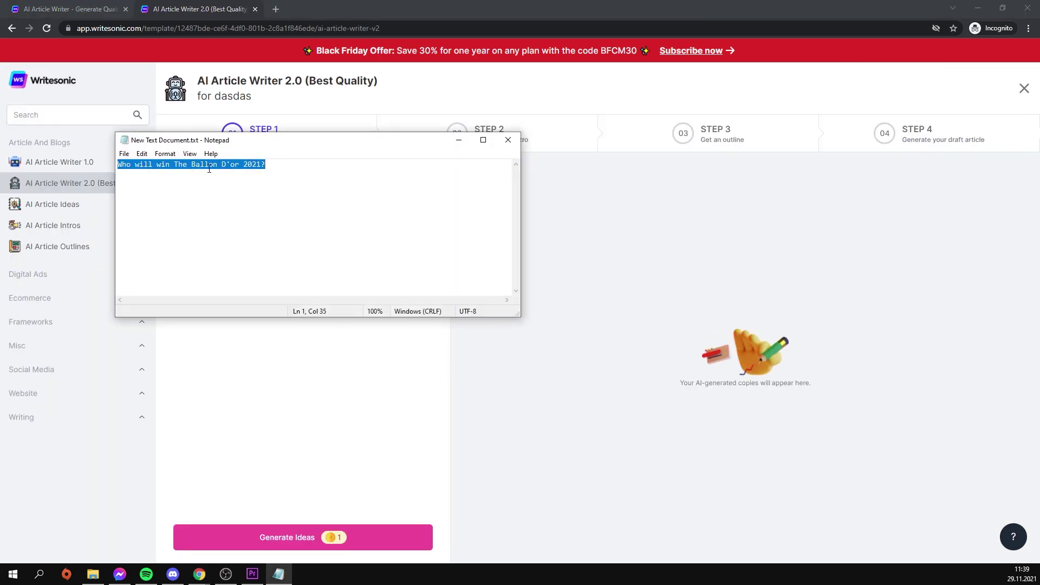
pyautogui.rightClick(210, 171)
pyautogui.click(165, 203)
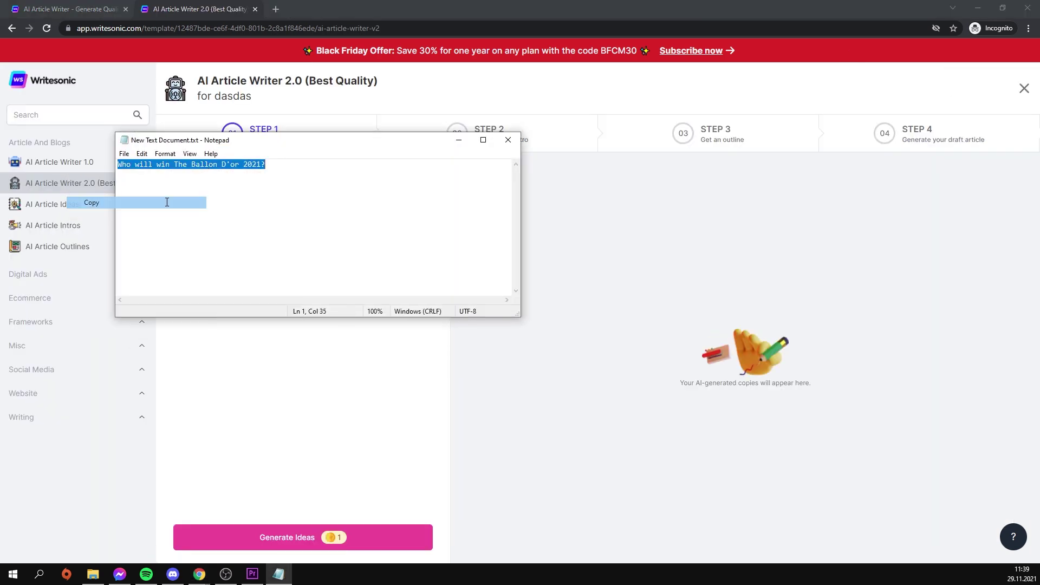
pyautogui.click(459, 140)
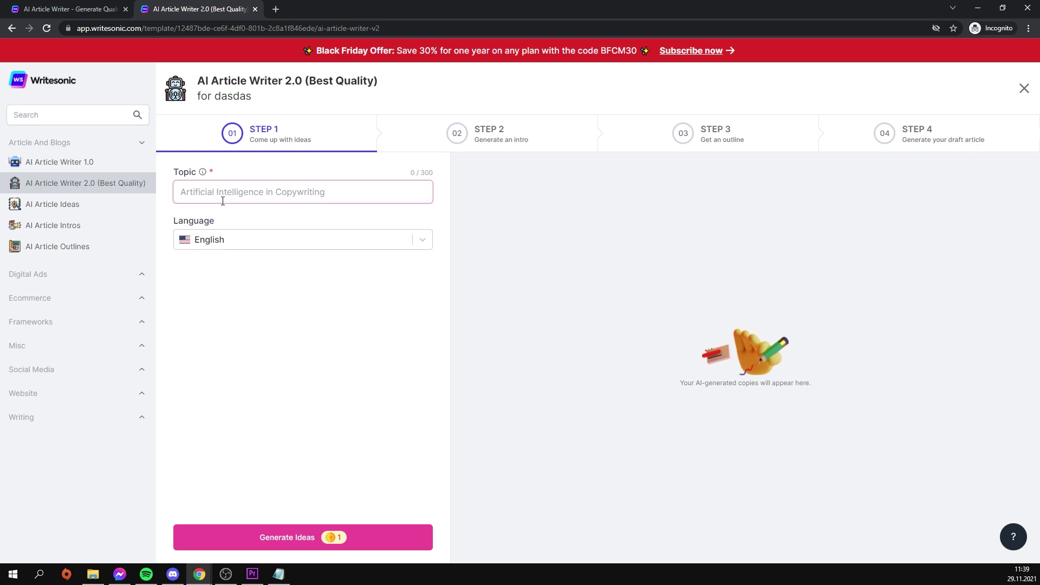
pyautogui.hotkey('ctrl', 'v')
# Generate title ideas, pick 'Who Will Win The Ballon D'or In 2021?', and advance to Step 2.
pyautogui.click(279, 536)
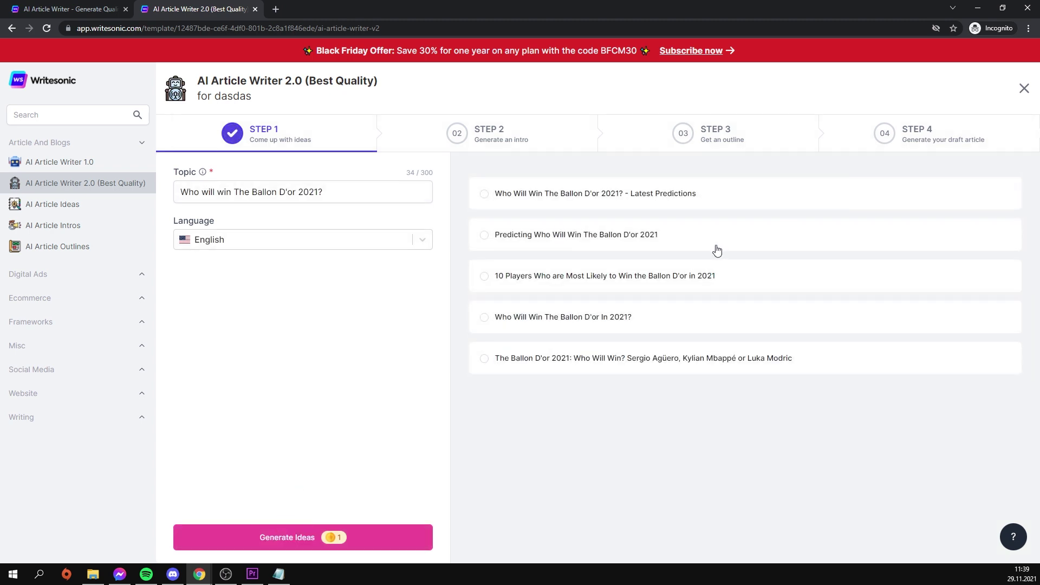
pyautogui.click(719, 203)
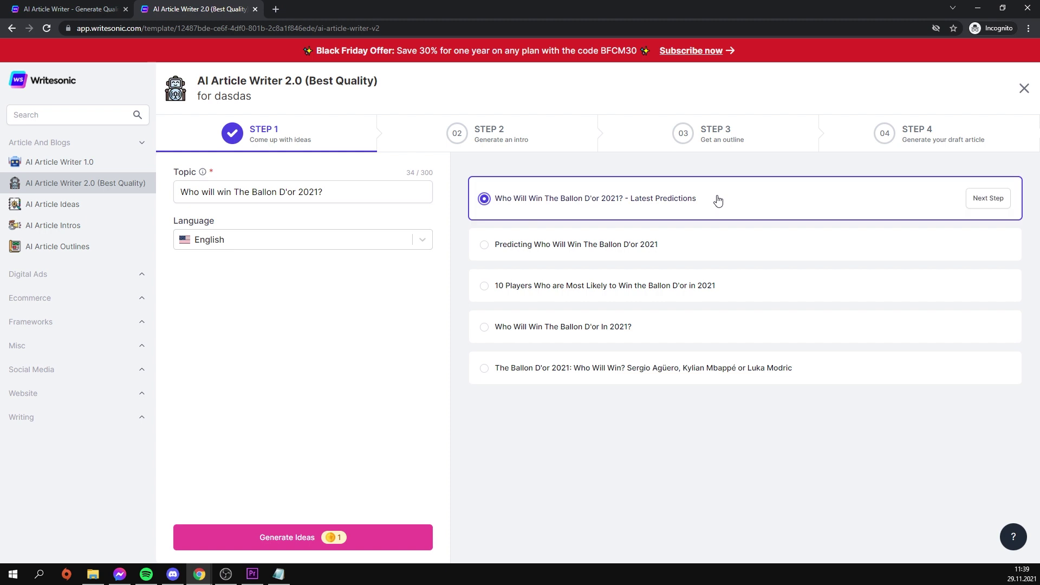
pyautogui.click(700, 329)
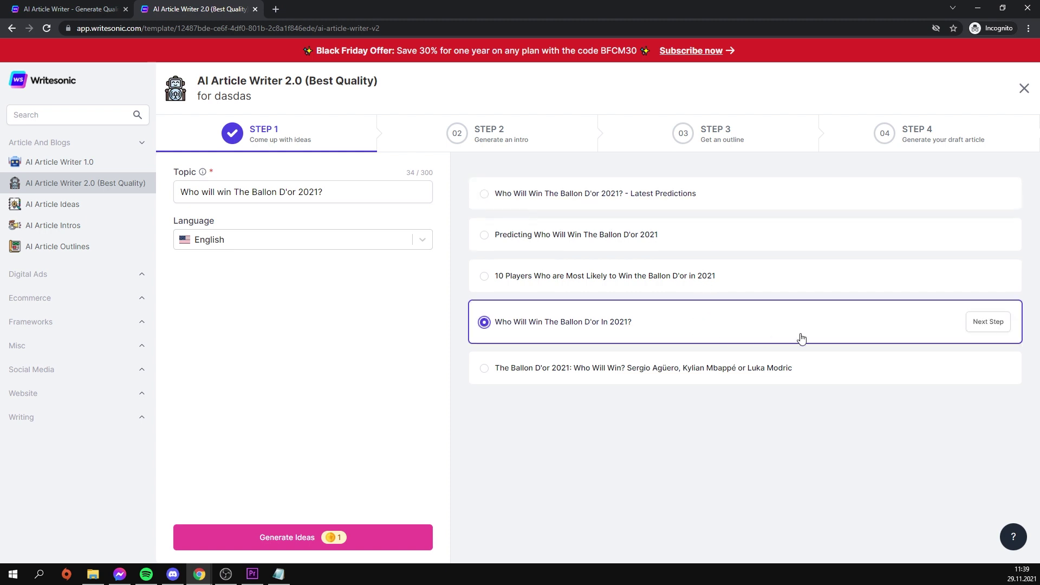
pyautogui.click(987, 322)
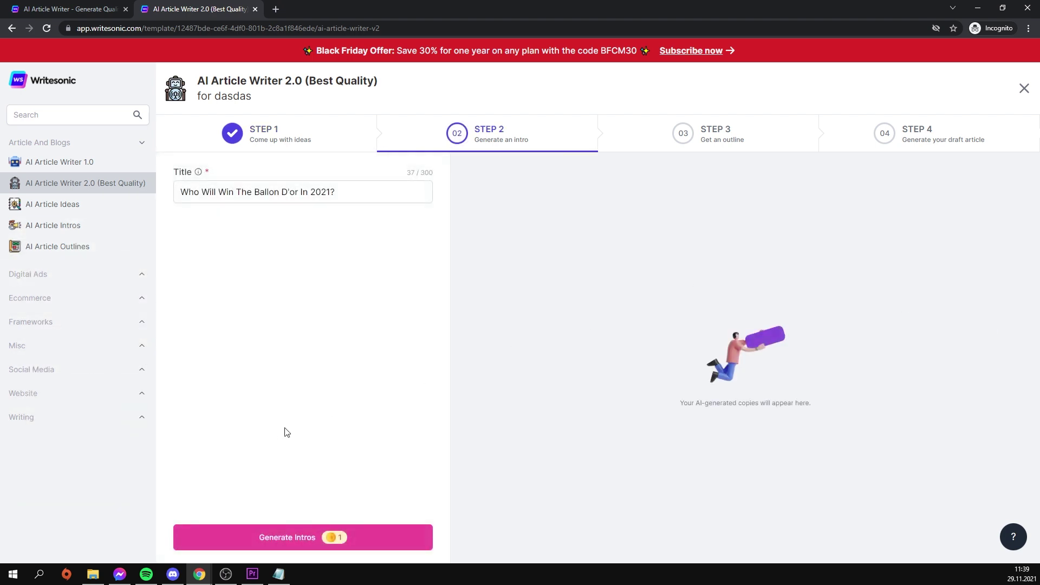
# Generate intros and choose the first one, which lists the nominees.
pyautogui.click(287, 539)
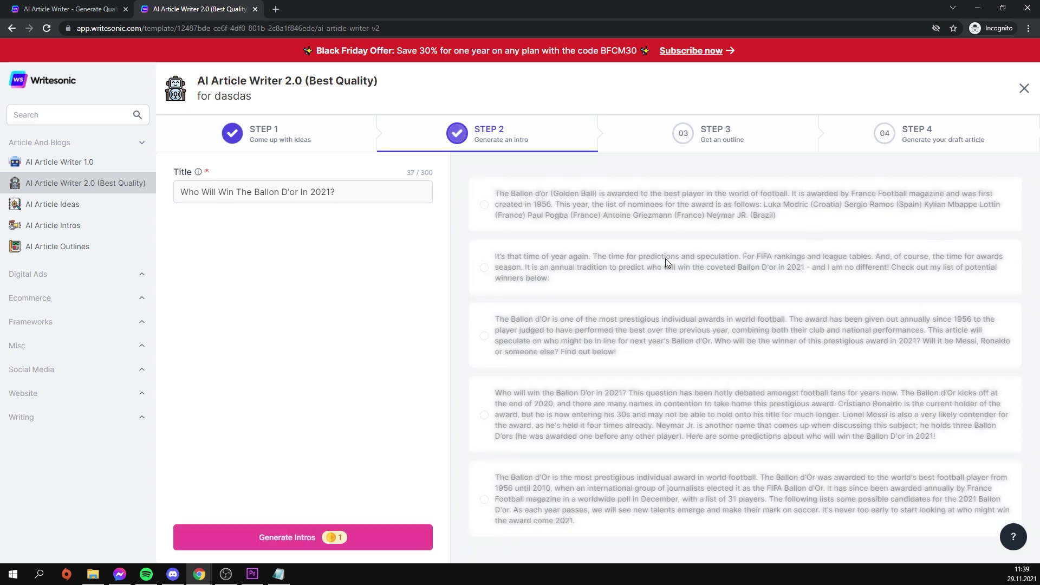
pyautogui.click(488, 206)
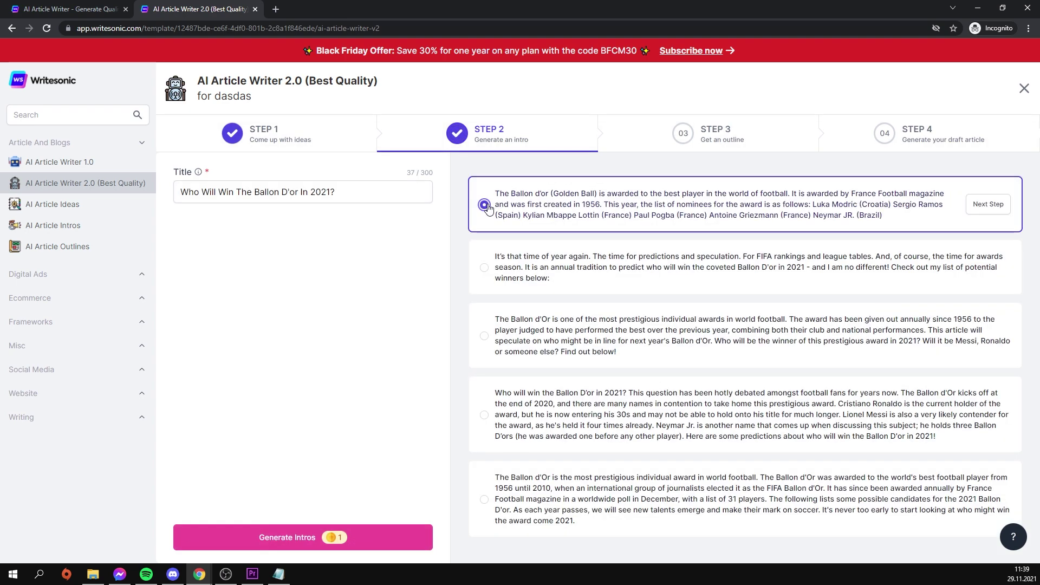
pyautogui.click(973, 208)
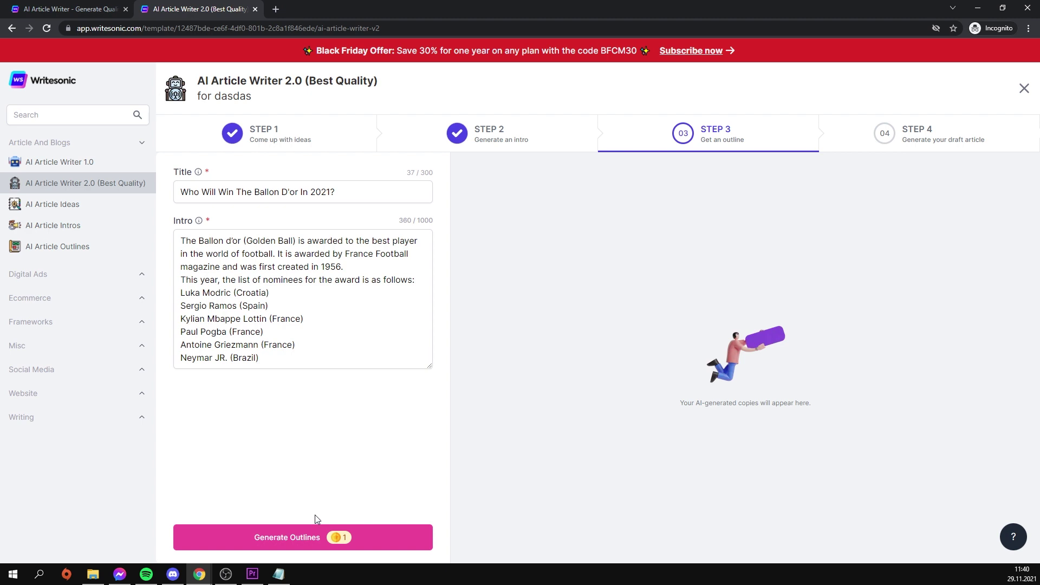
# Generate outlines, choose the four-section one starting with The Ballon D'or, and advance to the draft step.
pyautogui.click(292, 544)
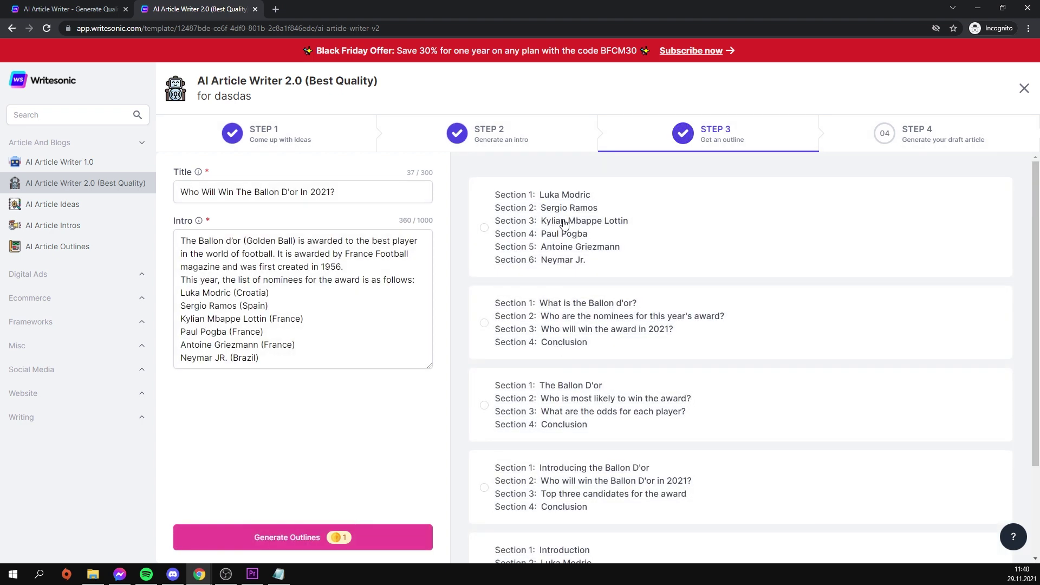
pyautogui.click(564, 223)
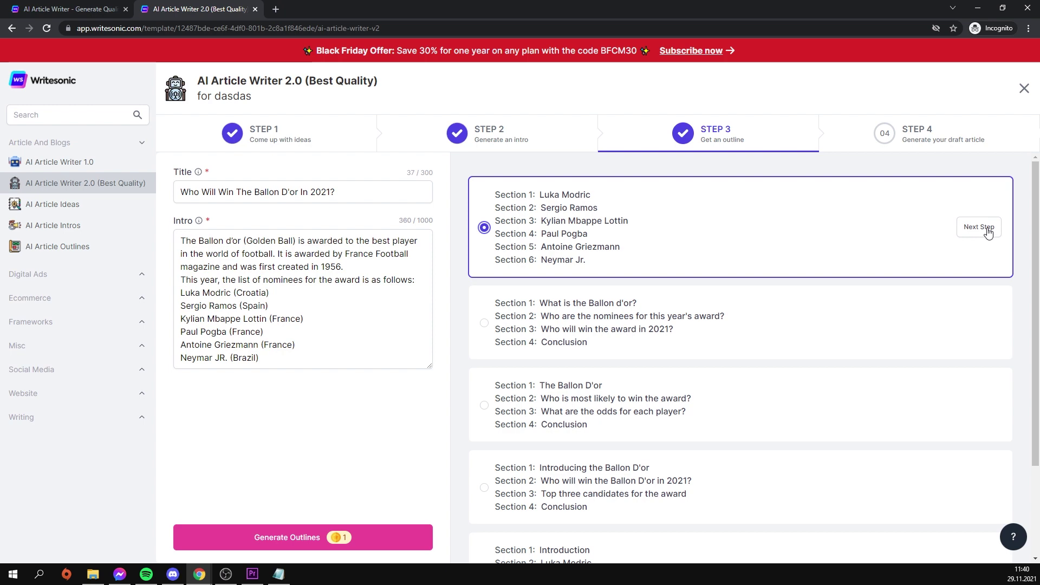
pyautogui.click(824, 390)
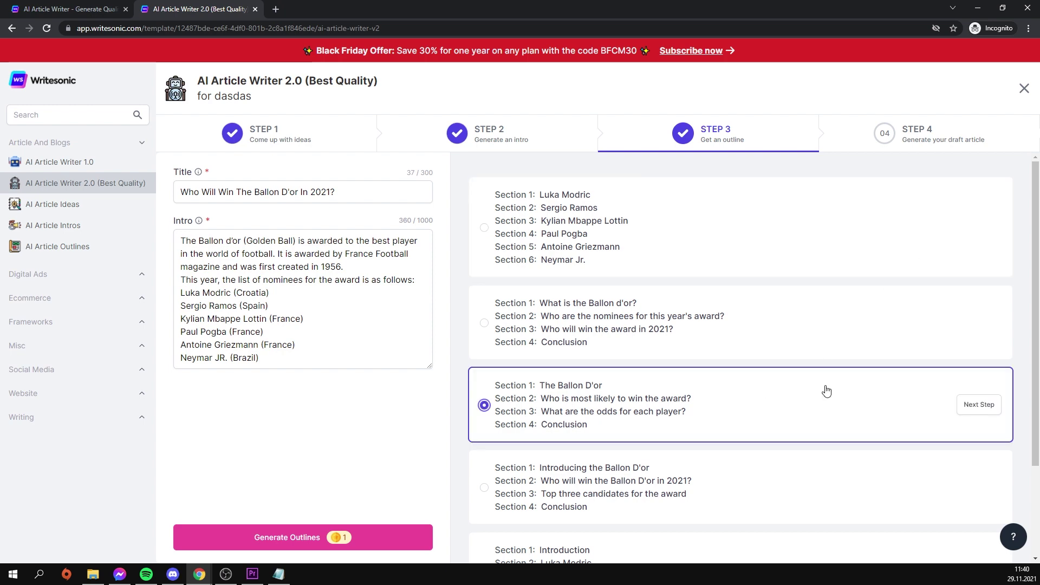
pyautogui.click(975, 405)
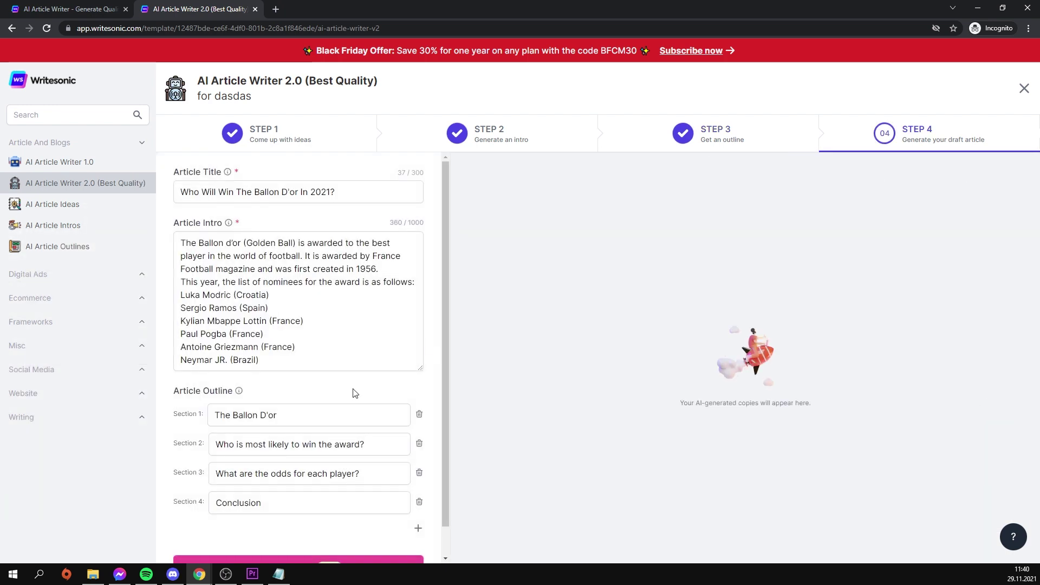
pyautogui.scroll(-1, 355, 393)
# Write the full Ballon D'or 2021 draft article and scroll through the result.
pyautogui.click(301, 538)
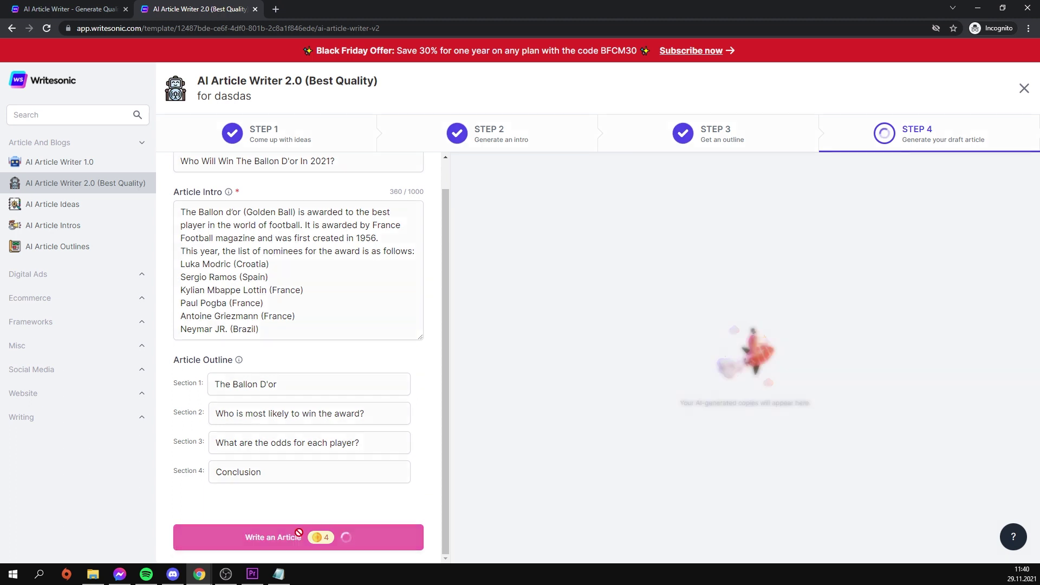
pyautogui.scroll(1, 402, 324)
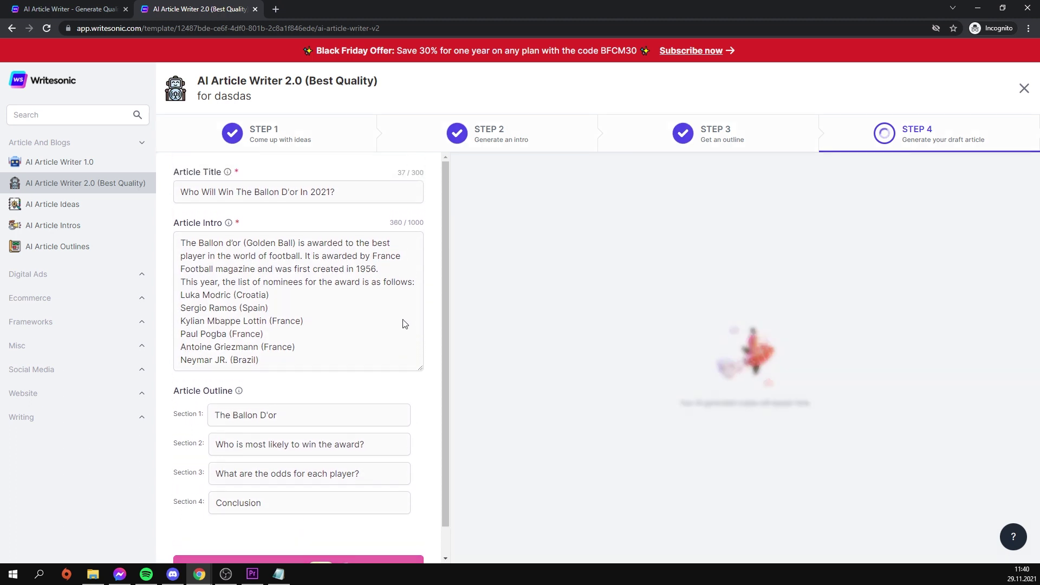
pyautogui.scroll(-1, 402, 324)
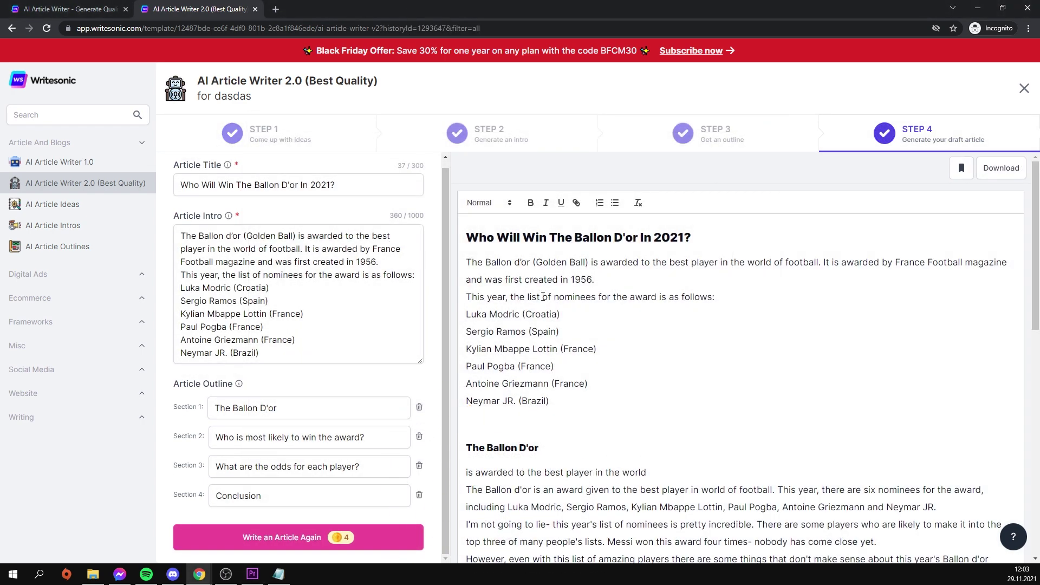
pyautogui.scroll(-4, 543, 296)
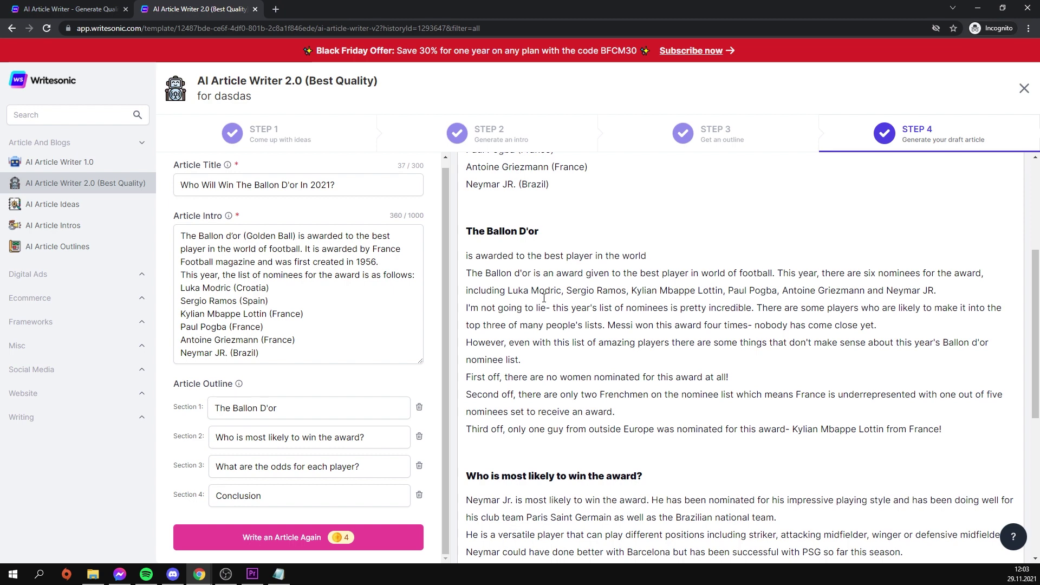
pyautogui.scroll(4, 543, 297)
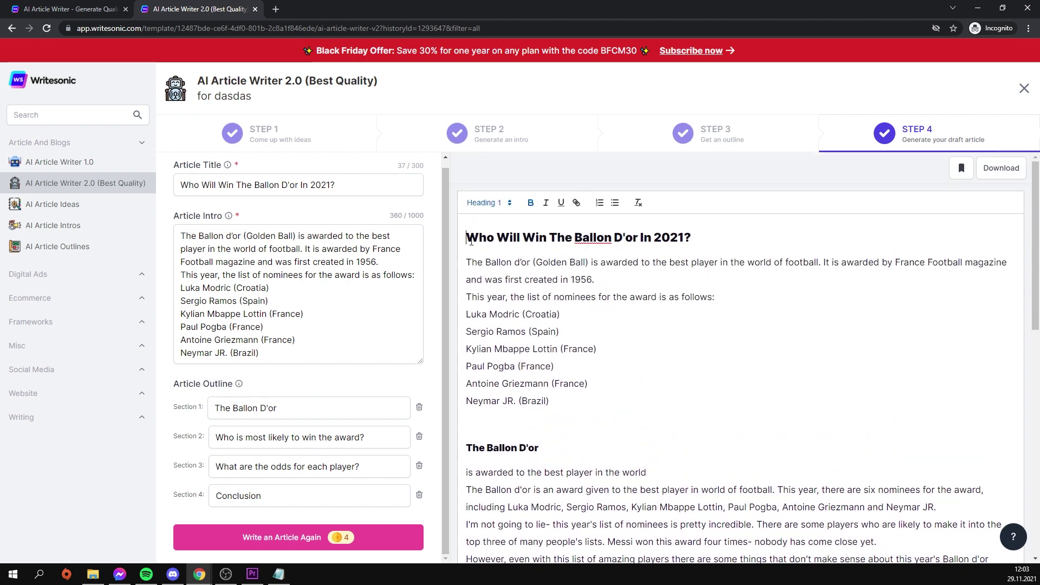
# Paste the entire generated article into the blank Google Doc, then select the article title in Writesonic.
pyautogui.hotkey('ctrl', 'a')
pyautogui.click(200, 574)
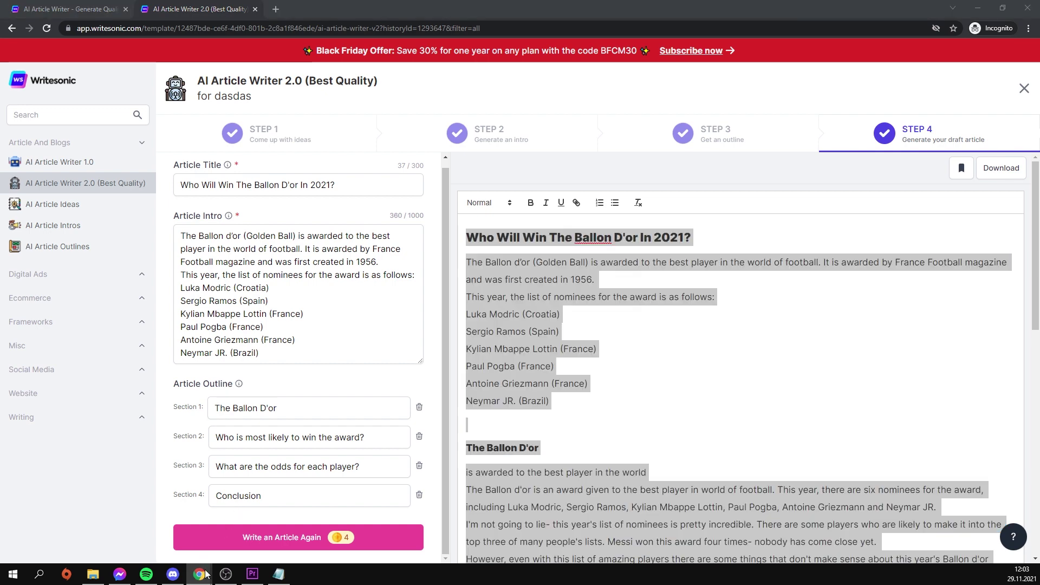
pyautogui.click(258, 523)
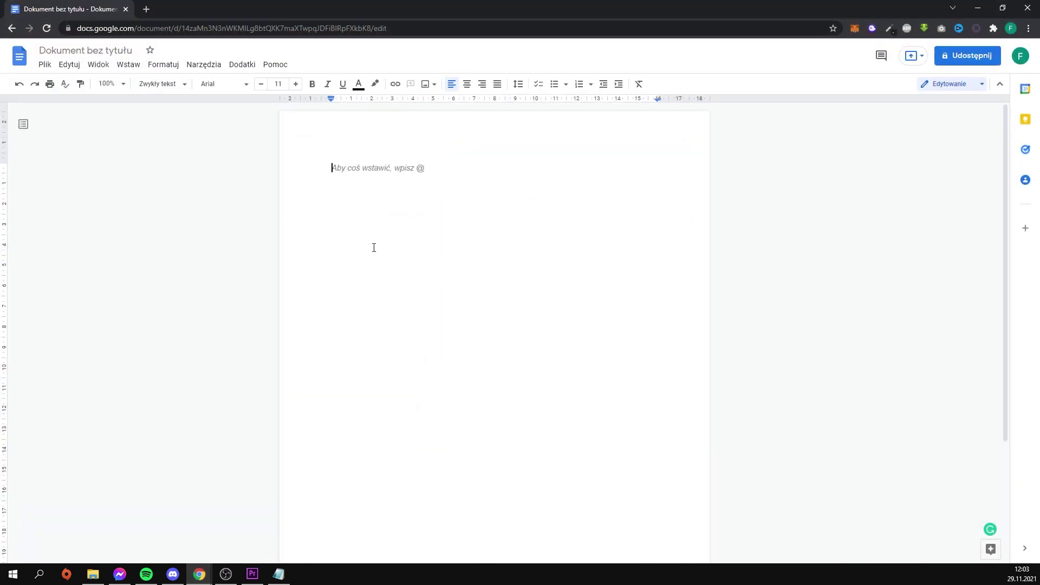
pyautogui.hotkey('ctrl', 'v')
pyautogui.click(976, 10)
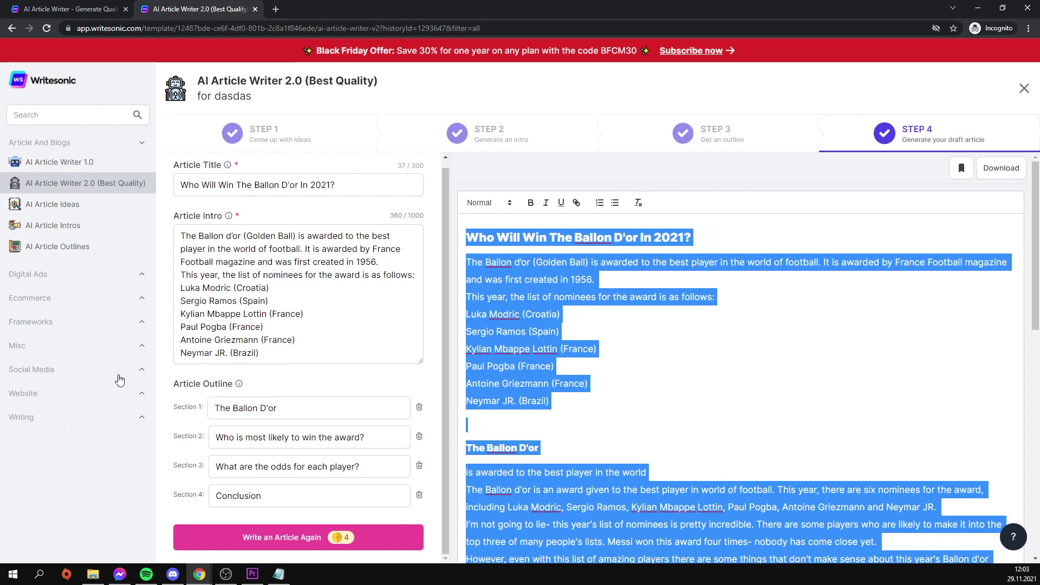
pyautogui.tripleClick(359, 189)
pyautogui.hotkey('ctrl', 'c')
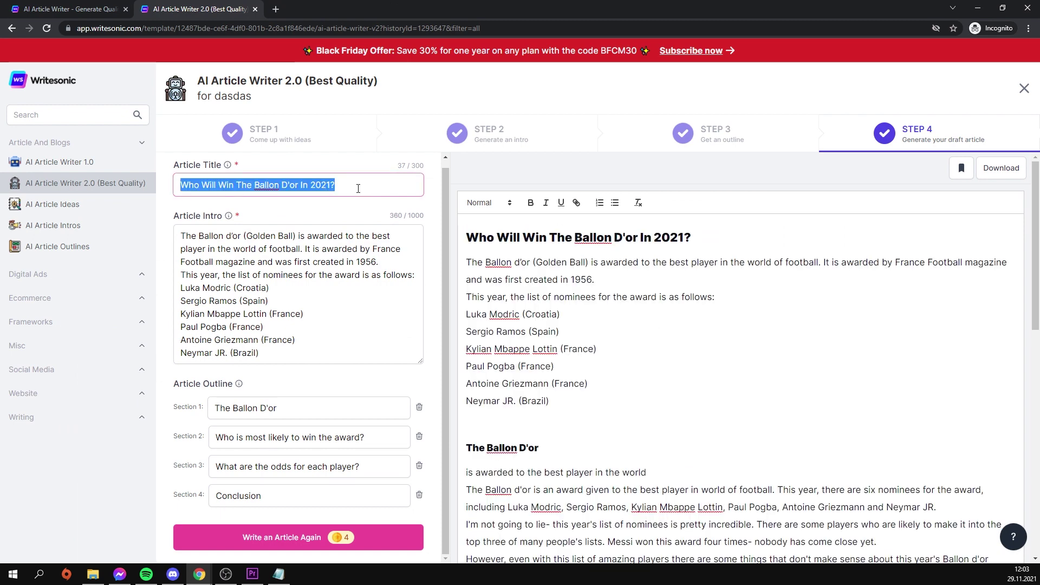
# Open the Social Media 'YouTube Descriptions' template and paste the Ballon D'or video title.
pyautogui.click(141, 373)
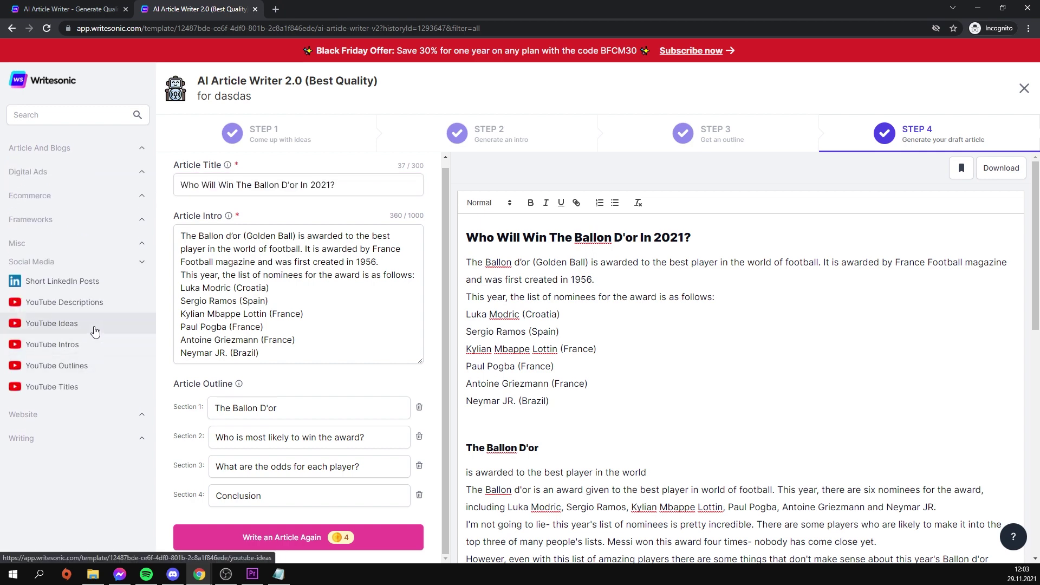
pyautogui.click(75, 309)
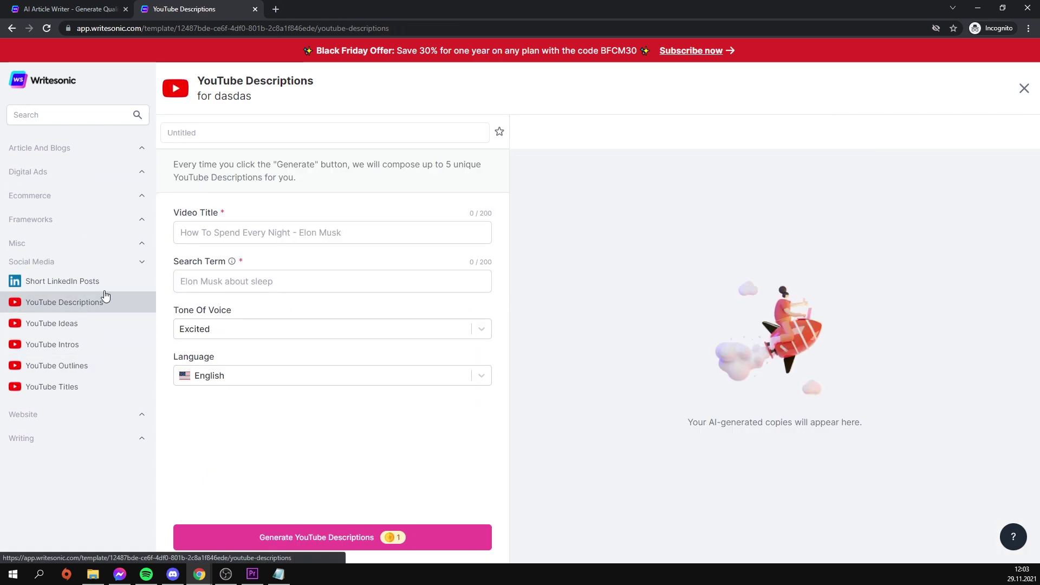
pyautogui.click(209, 234)
pyautogui.hotkey('ctrl', 'v')
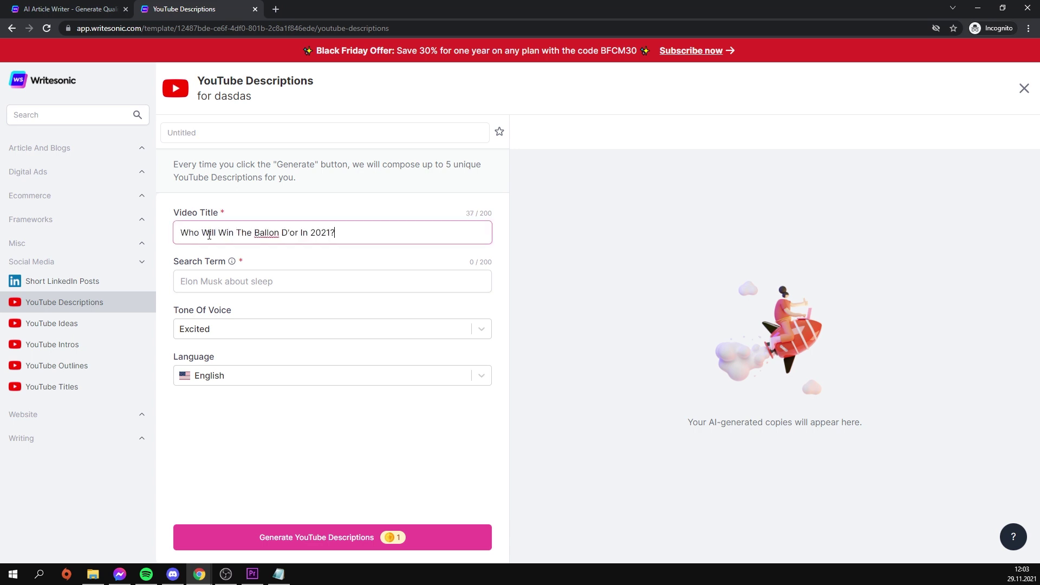
# Use 'Ballon D'or In 2021?' from the title as the Search Term and generate descriptions.
pyautogui.moveTo(255, 232); pyautogui.dragTo(291, 271)
pyautogui.hotkey('ctrl', 'c')
pyautogui.click(291, 273)
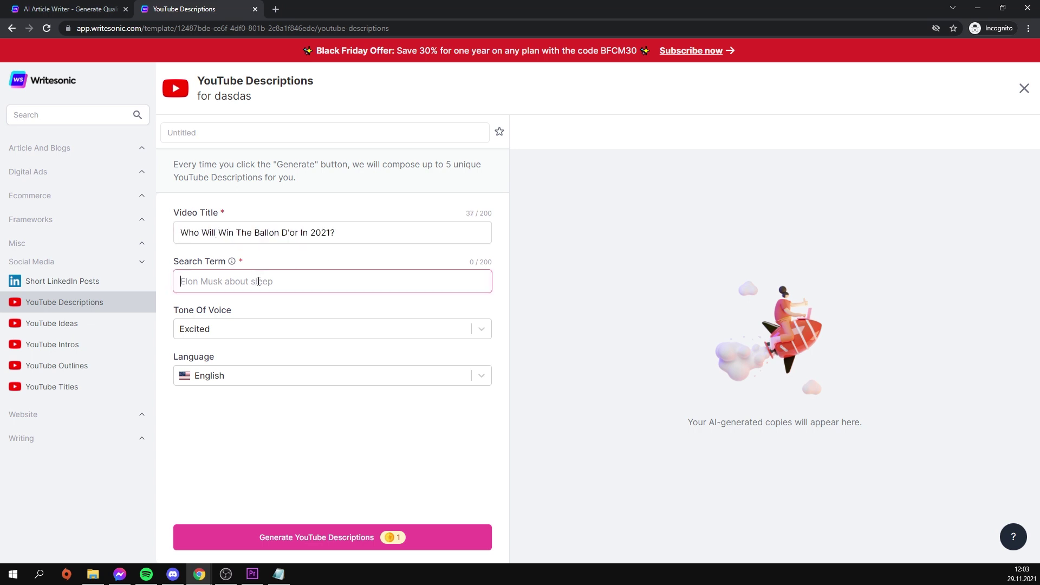
pyautogui.hotkey('ctrl', 'v')
pyautogui.click(302, 536)
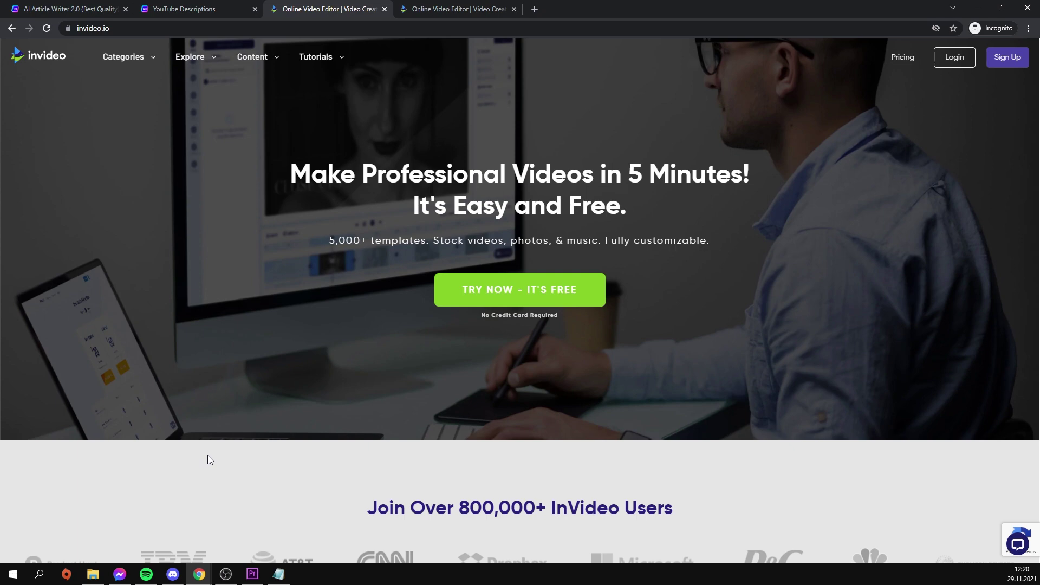
# Scroll down through the InVideo homepage to look over its features.
pyautogui.scroll(-3, 208, 459)
pyautogui.scroll(-7, 207, 460)
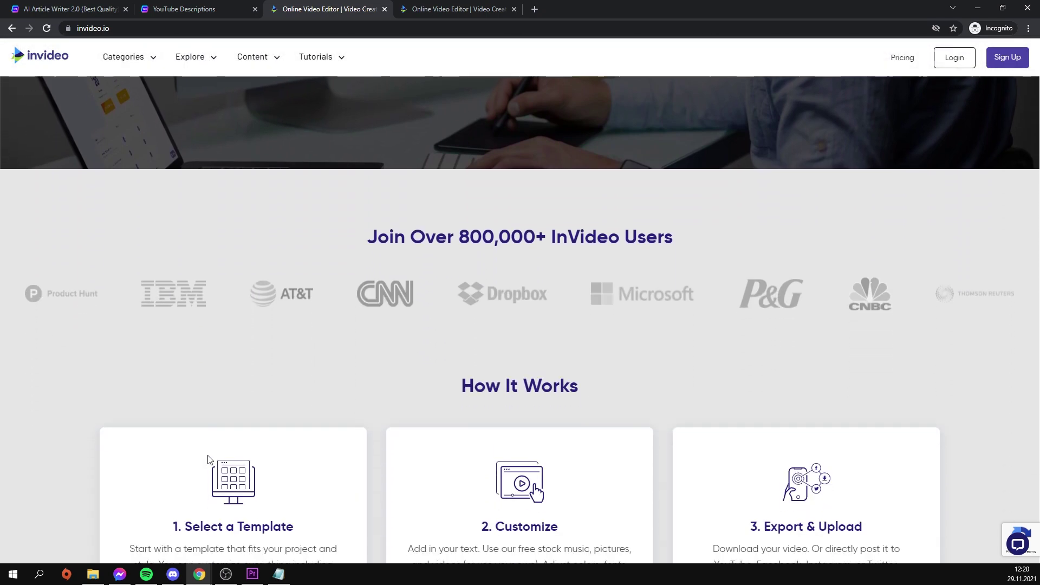
pyautogui.scroll(-6, 208, 459)
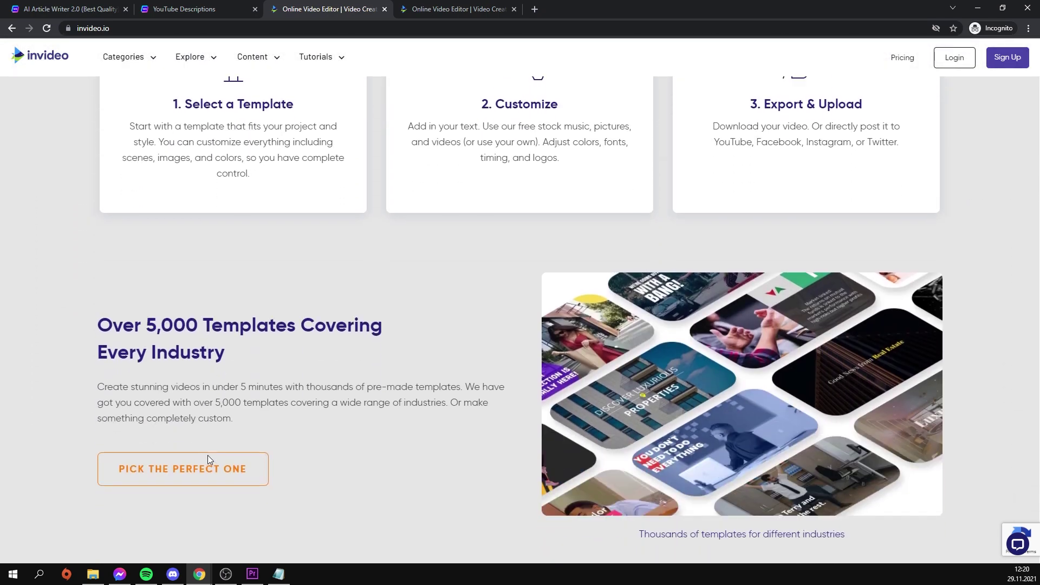
pyautogui.scroll(-8, 208, 460)
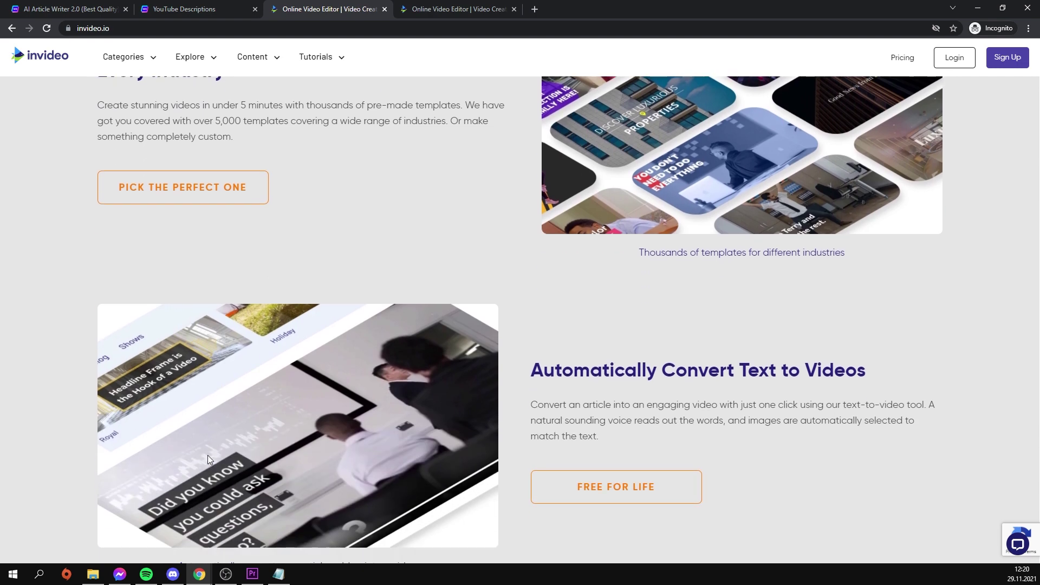
pyautogui.scroll(-5, 207, 460)
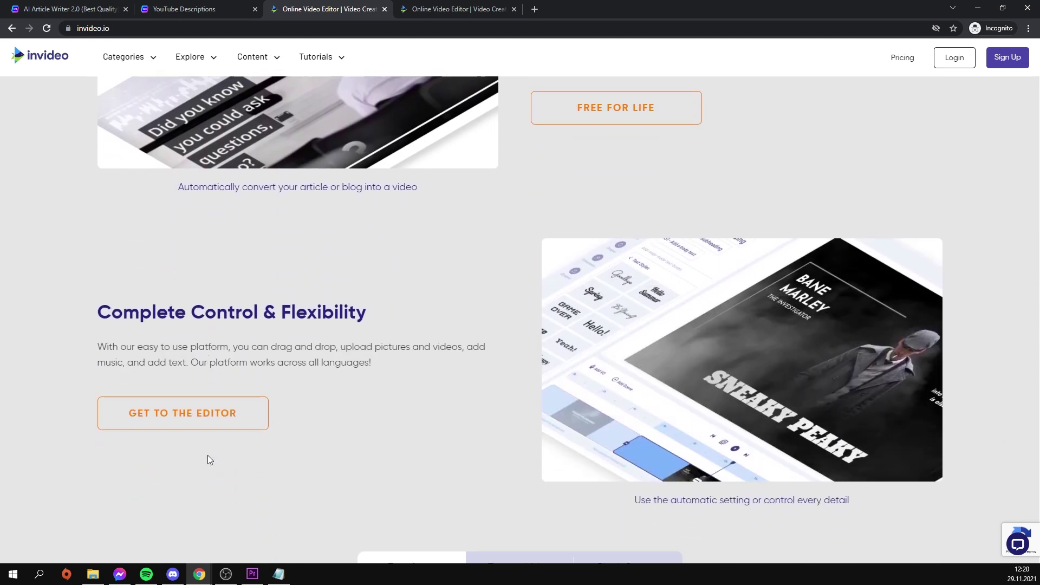
pyautogui.scroll(-7, 207, 459)
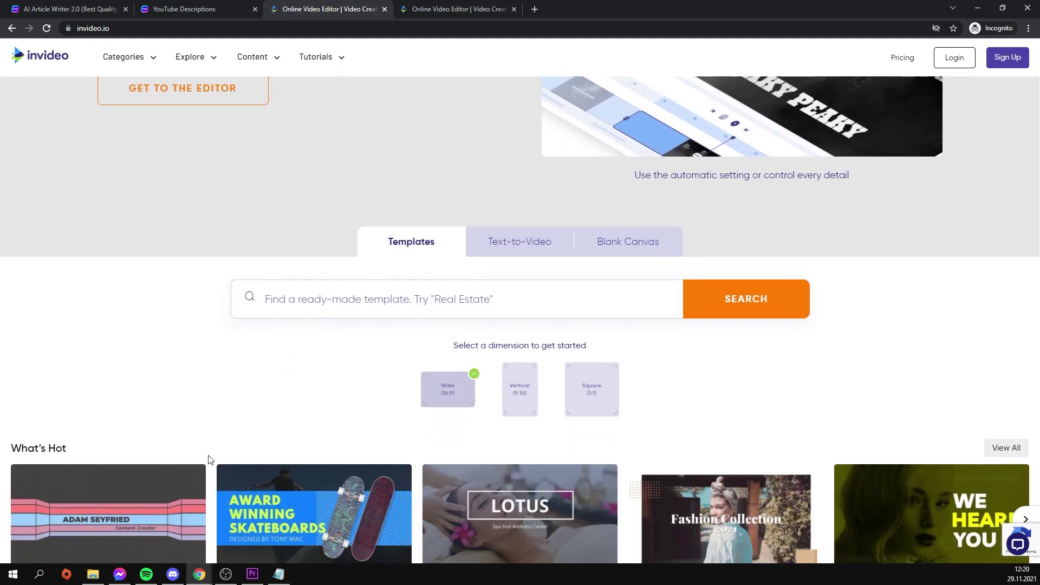
pyautogui.scroll(-8, 210, 459)
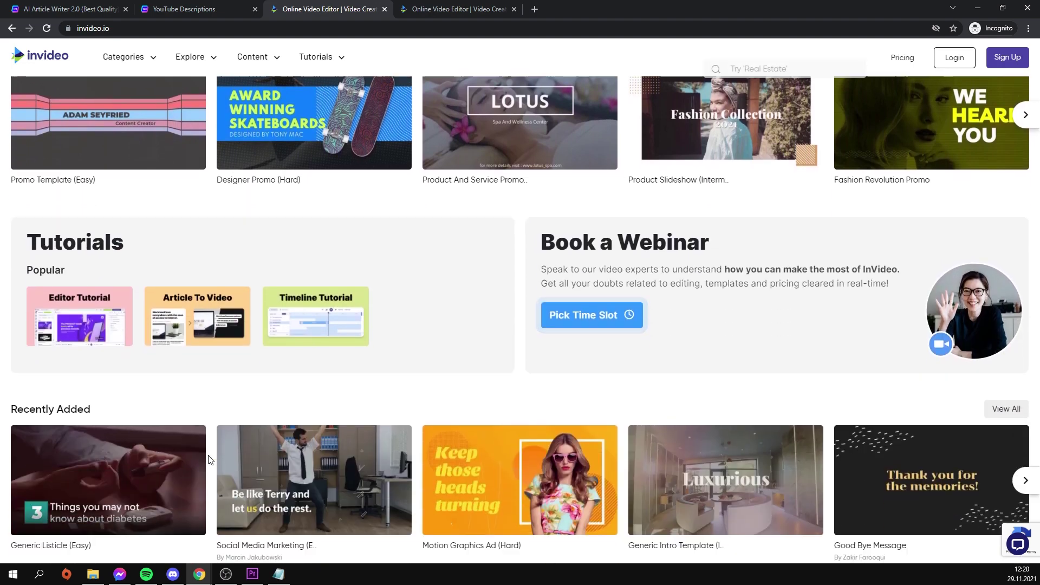
pyautogui.scroll(-8, 210, 460)
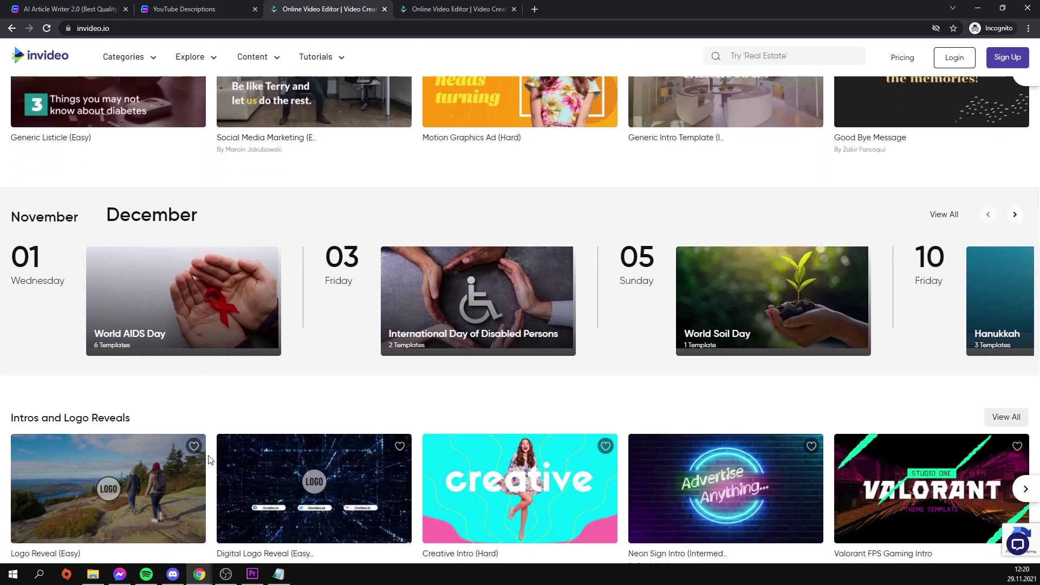
pyautogui.scroll(-3, 210, 459)
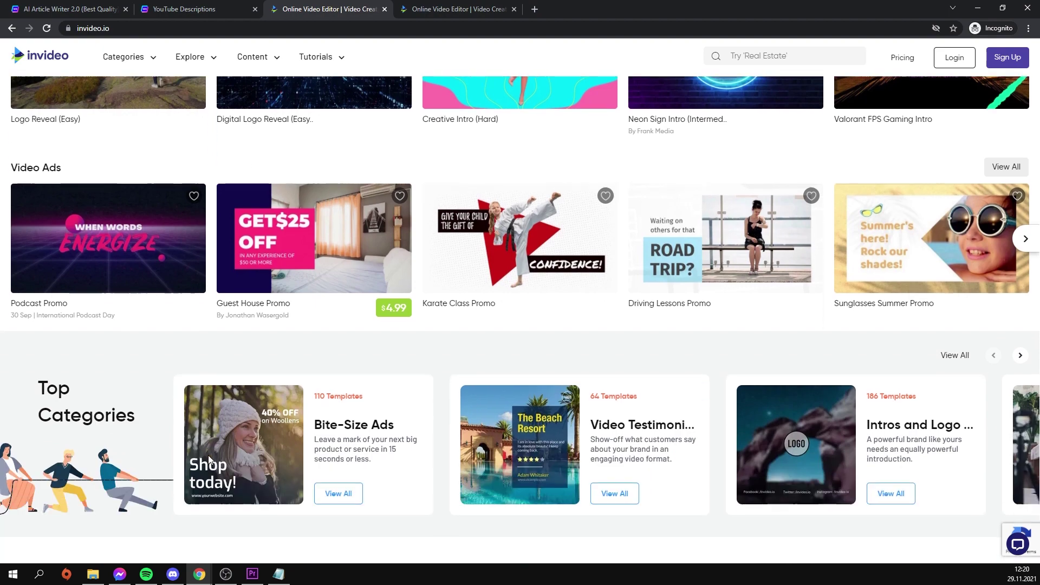
# Switch to the InVideo dashboard tab and choose the Text to Video workflow.
pyautogui.click(424, 7)
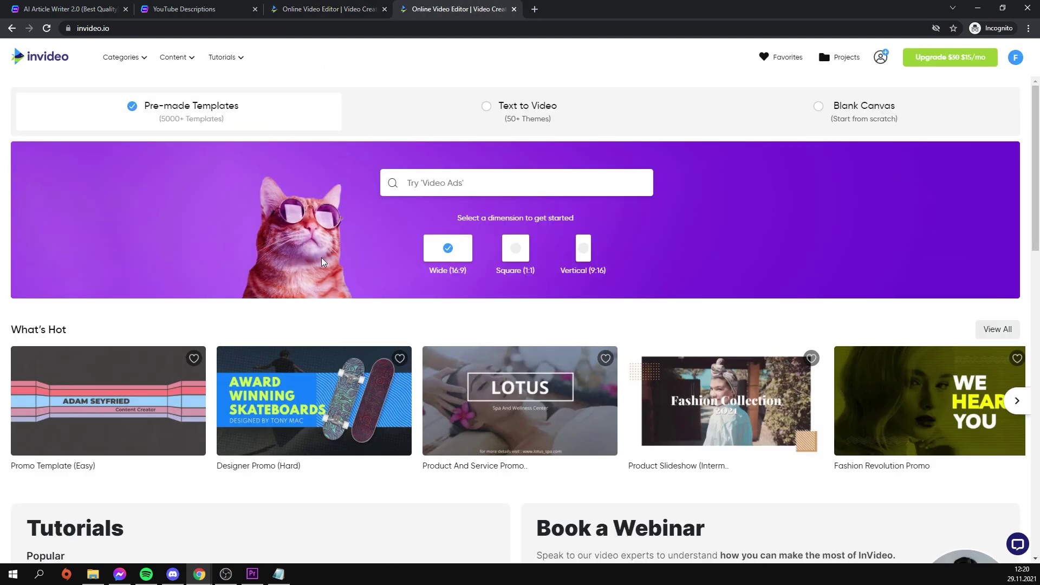
pyautogui.scroll(-2, 322, 261)
pyautogui.scroll(2, 474, 163)
pyautogui.click(500, 115)
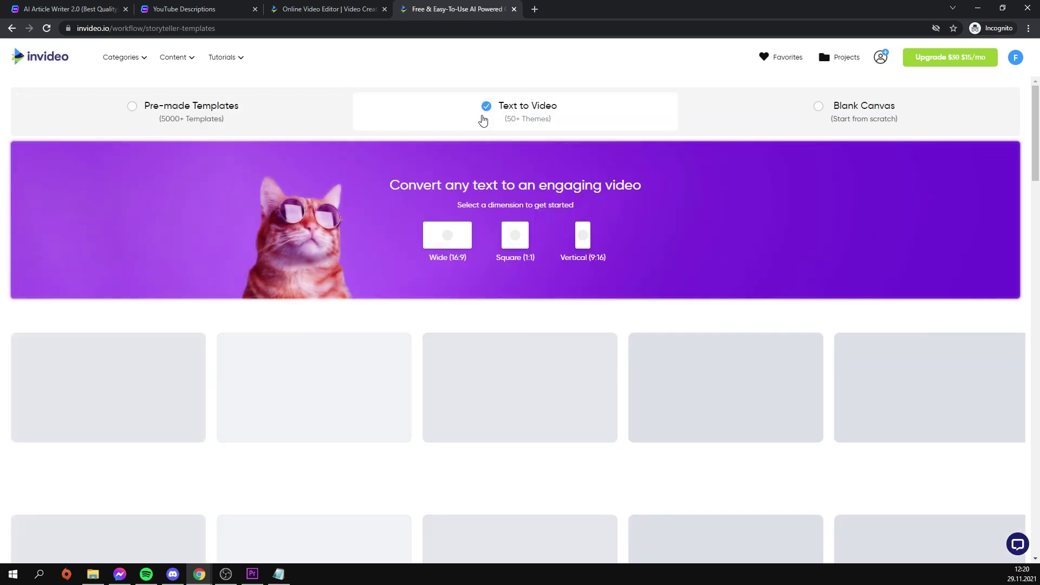
# Start a Wide 16:9 project from the Sports template.
pyautogui.scroll(-1, 380, 230)
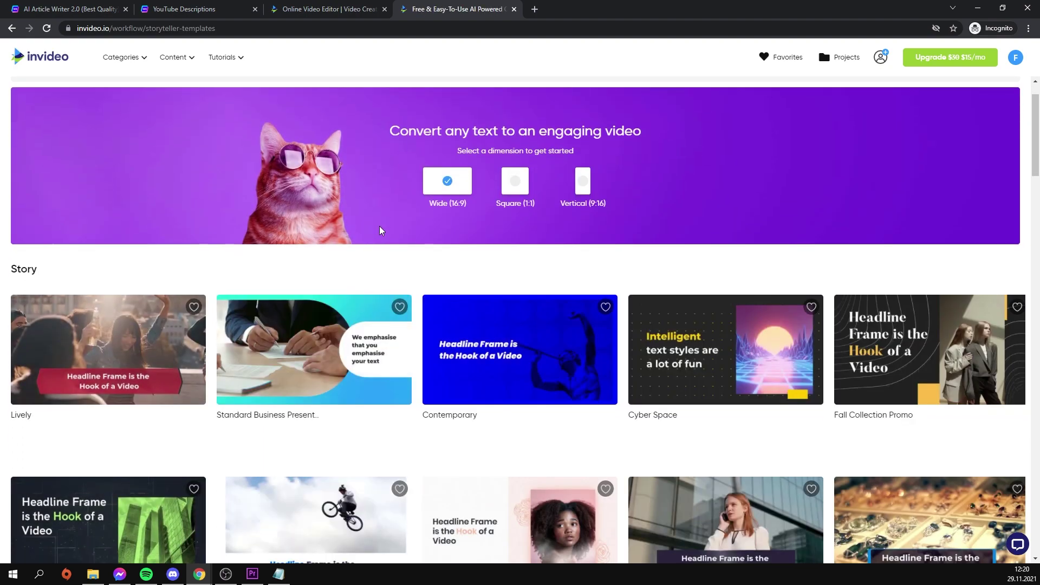
pyautogui.scroll(-3, 379, 230)
pyautogui.scroll(-12, 379, 231)
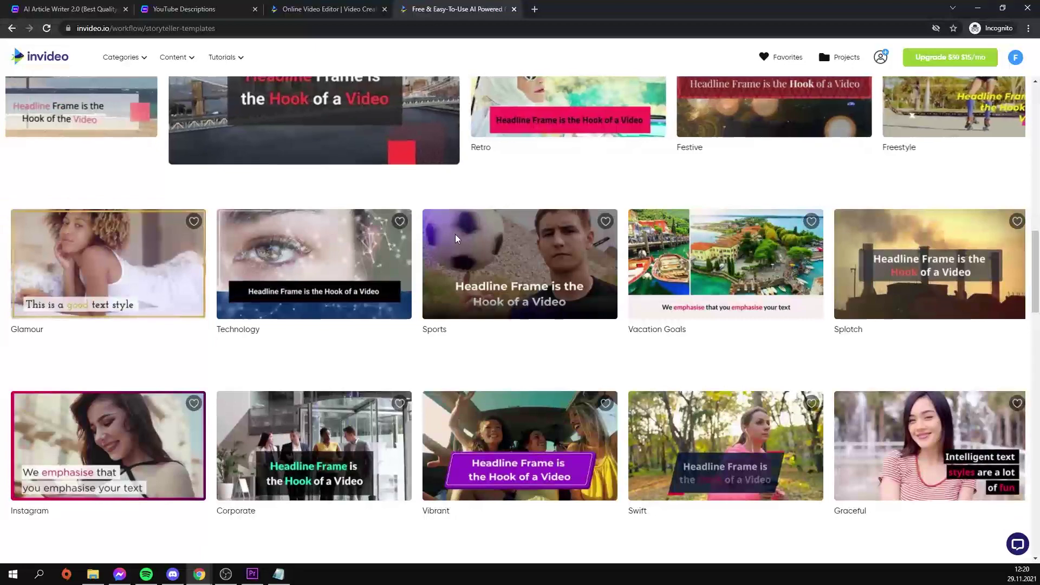
pyautogui.click(463, 242)
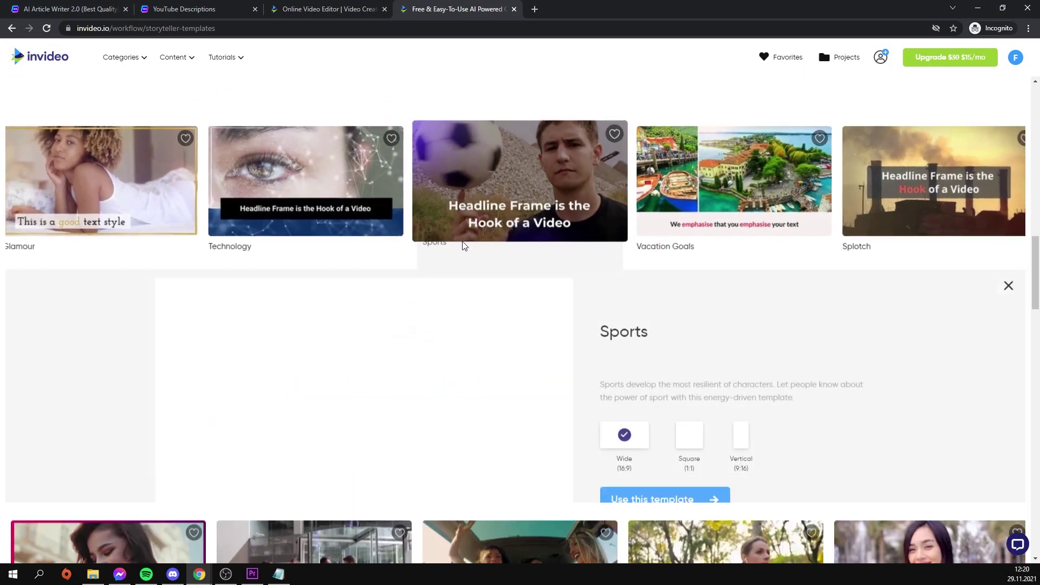
pyautogui.click(662, 449)
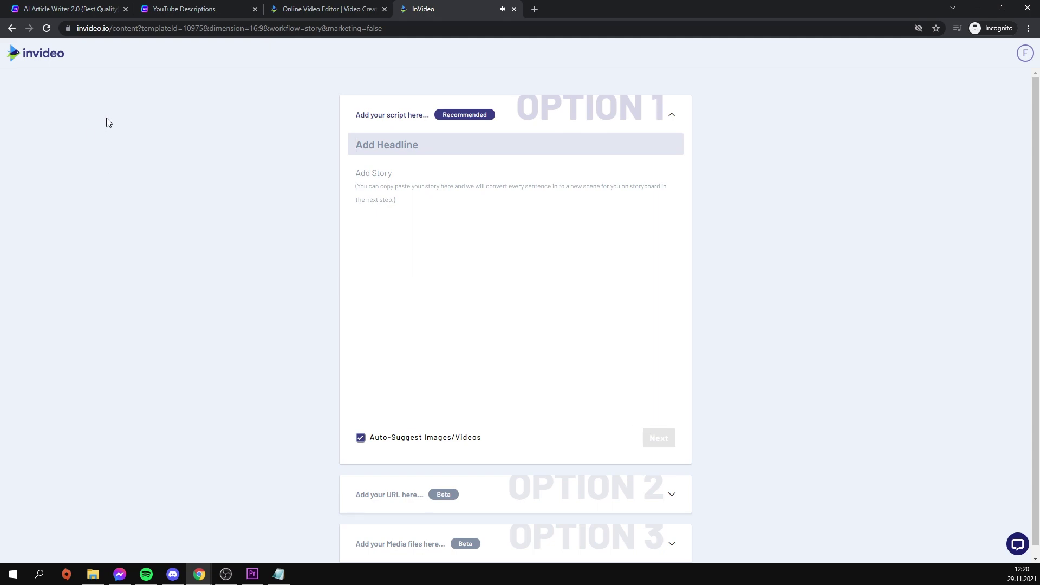
# Copy the Ballon D'or article title from Writesonic into the InVideo Headline field.
pyautogui.click(116, 6)
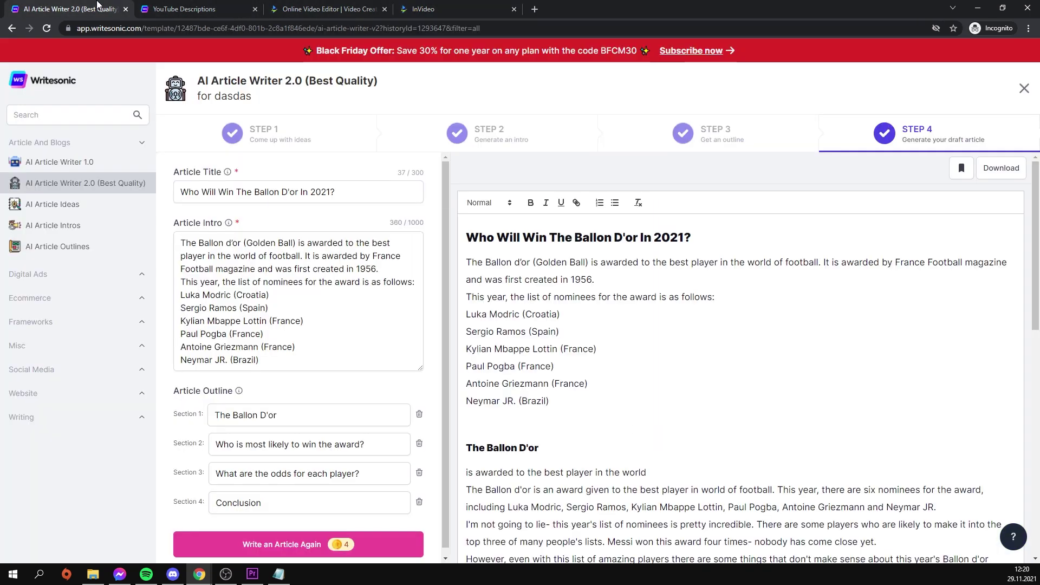
pyautogui.tripleClick(315, 188)
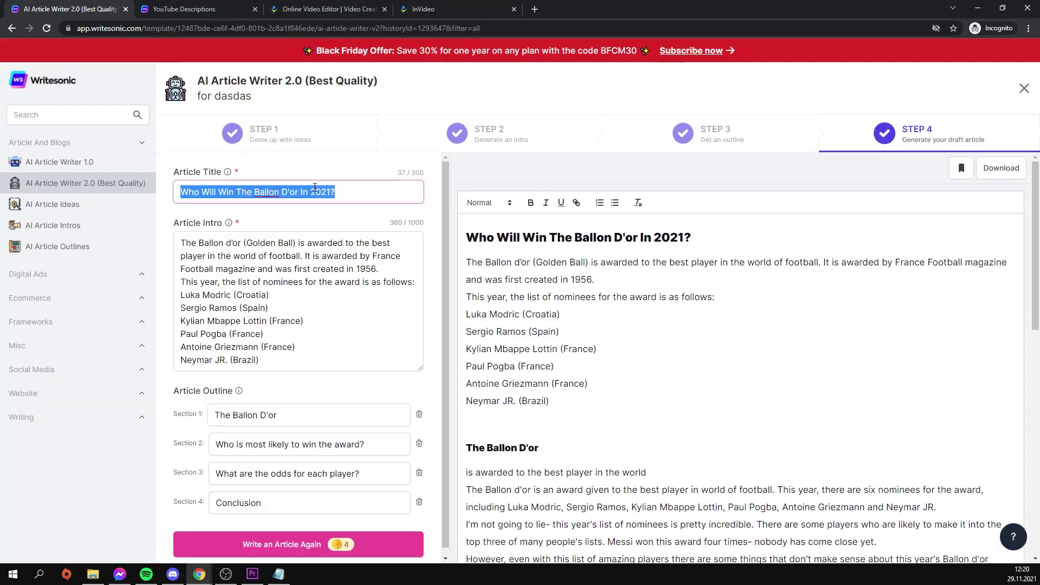
pyautogui.hotkey('ctrl', 'c')
pyautogui.click(428, 9)
pyautogui.hotkey('ctrl', 'v')
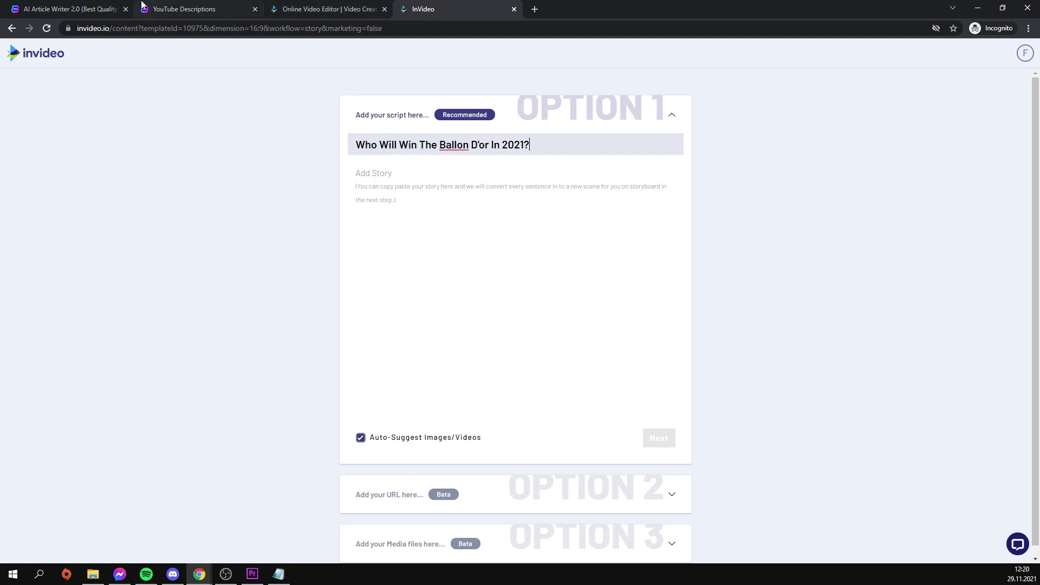
# Copy the full Writesonic article into the InVideo Story field.
pyautogui.click(116, 8)
pyautogui.click(593, 341)
pyautogui.hotkey('ctrl', 'a')
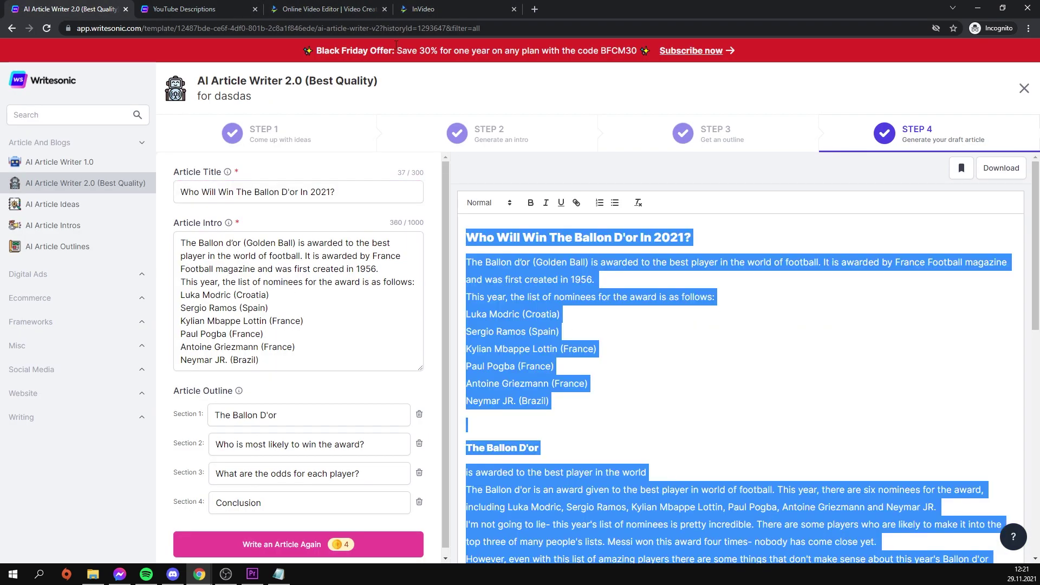
pyautogui.hotkey('ctrl', 'c')
pyautogui.click(428, 9)
pyautogui.click(425, 200)
pyautogui.hotkey('ctrl', 'v')
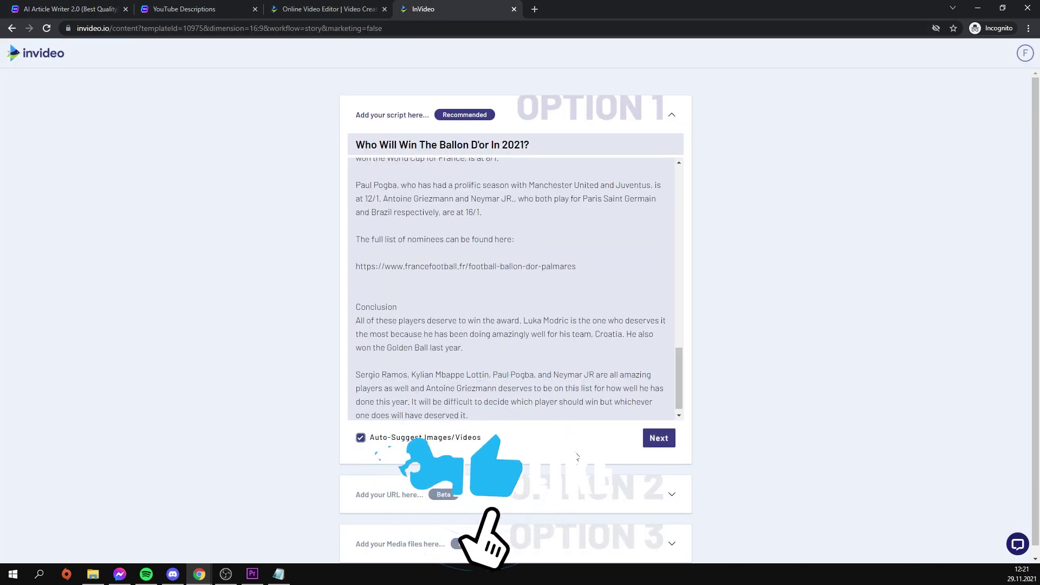
# Let InVideo rearrange the text into sentences and build the storyboard.
pyautogui.click(659, 445)
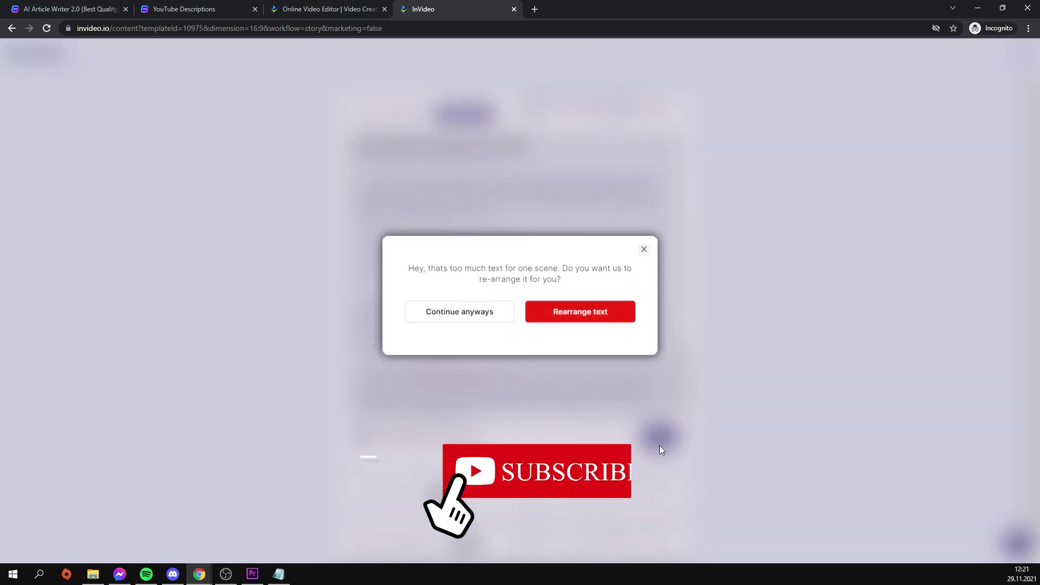
pyautogui.click(556, 318)
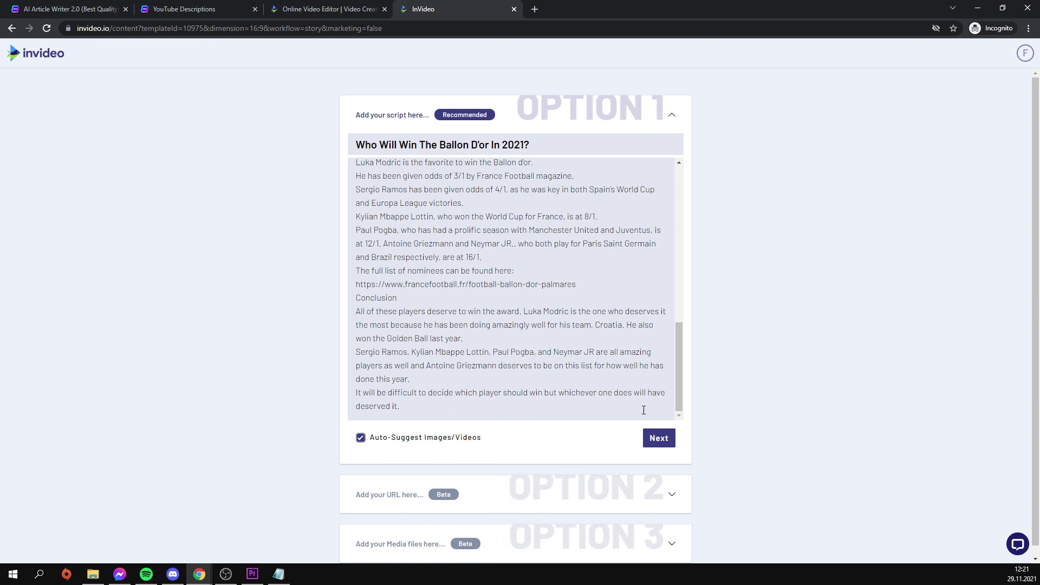
pyautogui.click(660, 433)
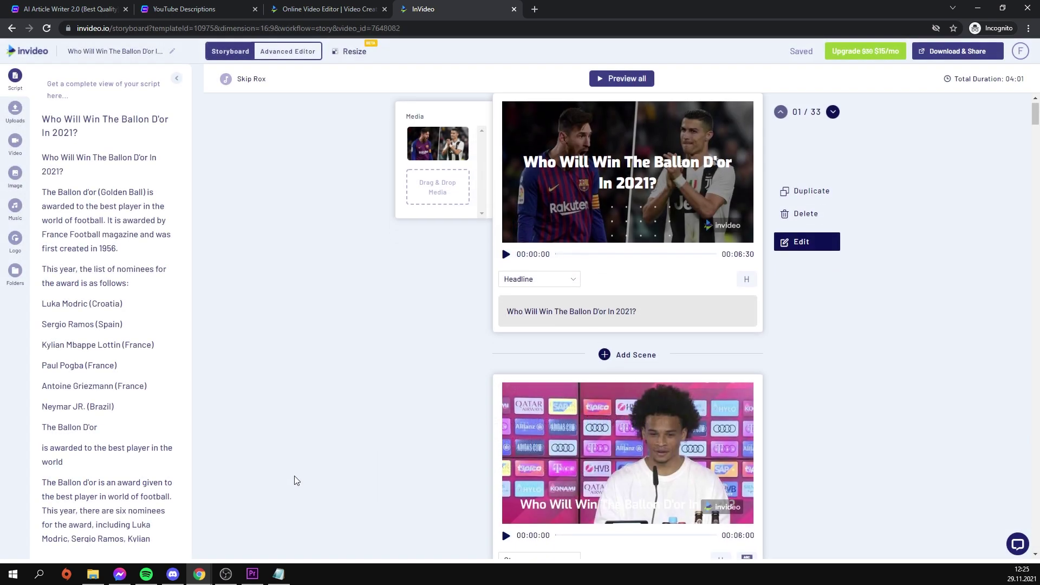
# Review all storyboard scenes, headline through nominee list, then switch to the Advanced Editor.
pyautogui.scroll(-3, 292, 471)
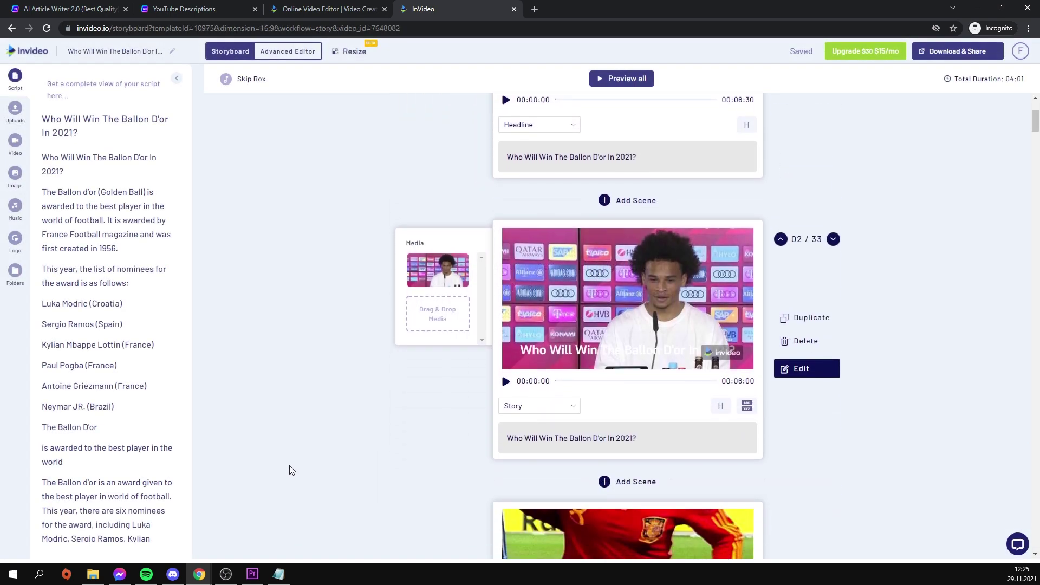
pyautogui.scroll(3, 292, 470)
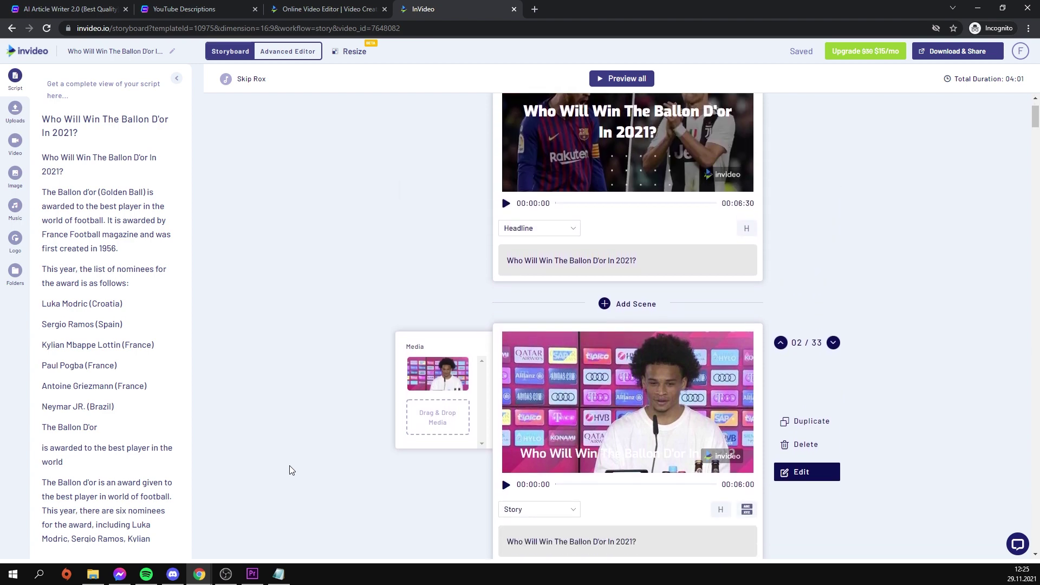
pyautogui.scroll(-5, 289, 466)
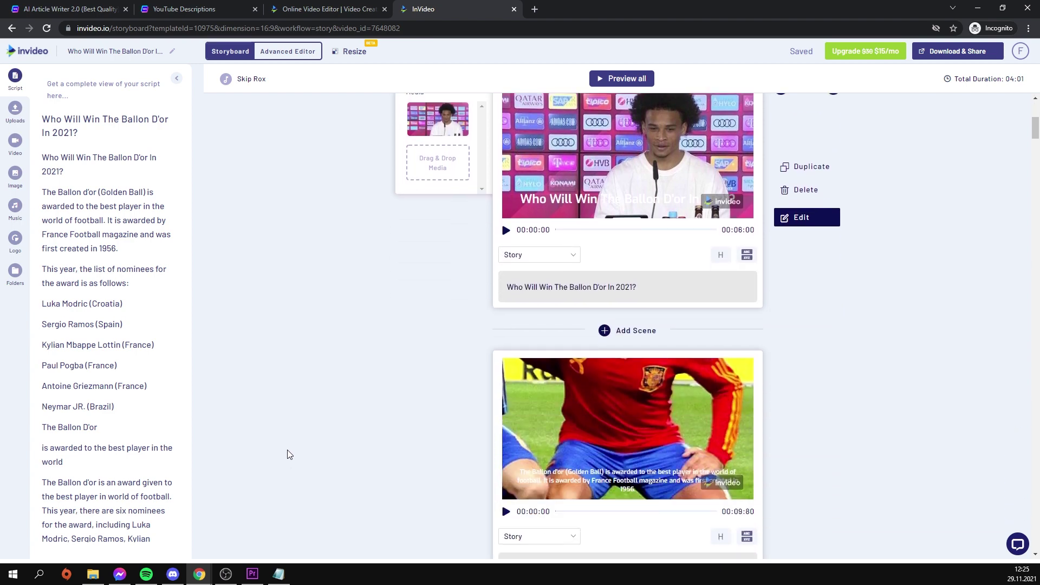
pyautogui.scroll(-3, 289, 454)
pyautogui.scroll(-5, 288, 451)
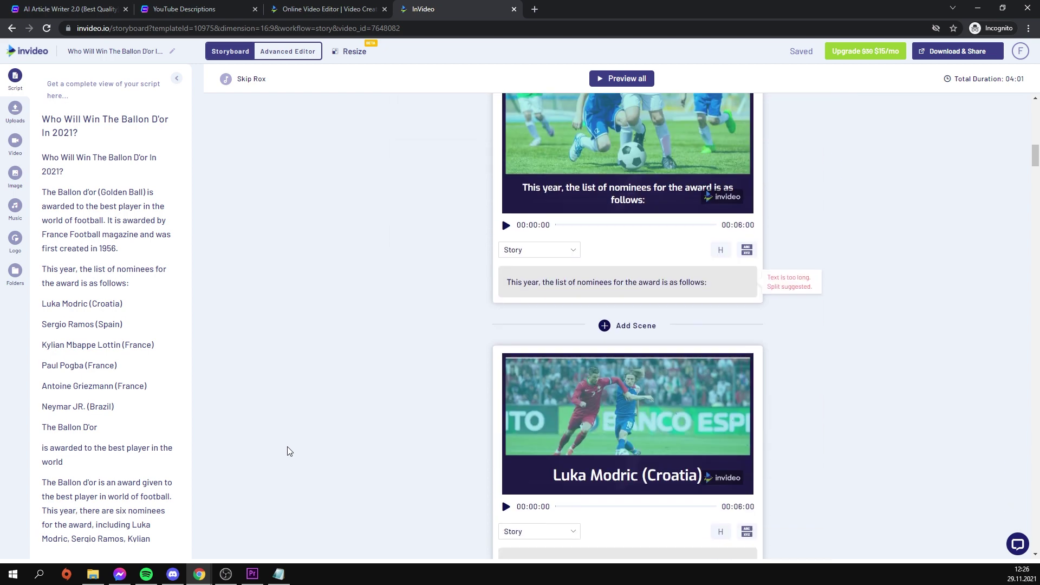
pyautogui.scroll(-4, 287, 447)
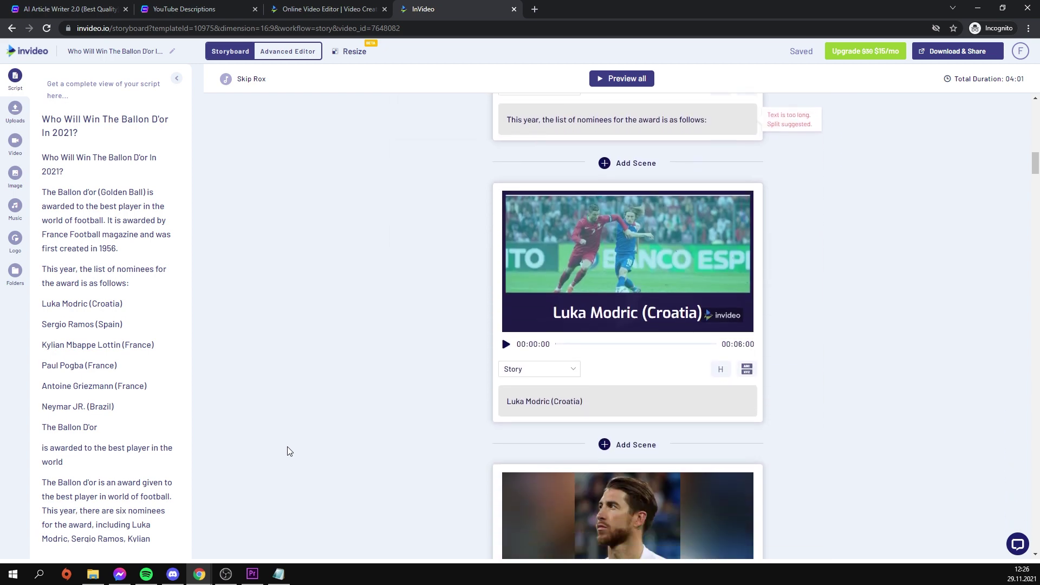
pyautogui.scroll(-5, 288, 448)
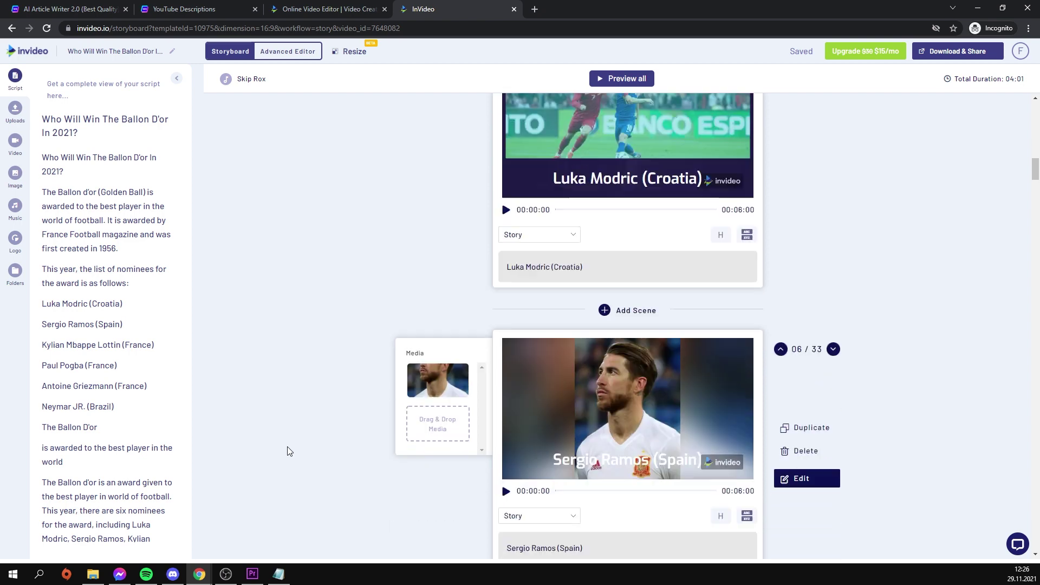
pyautogui.scroll(-5, 287, 452)
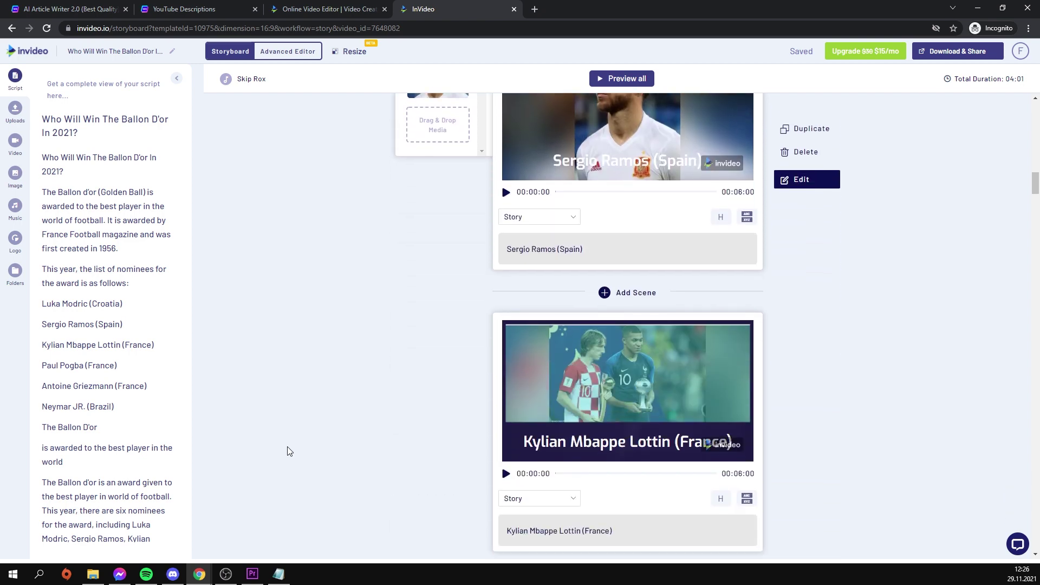
pyautogui.scroll(-7, 287, 448)
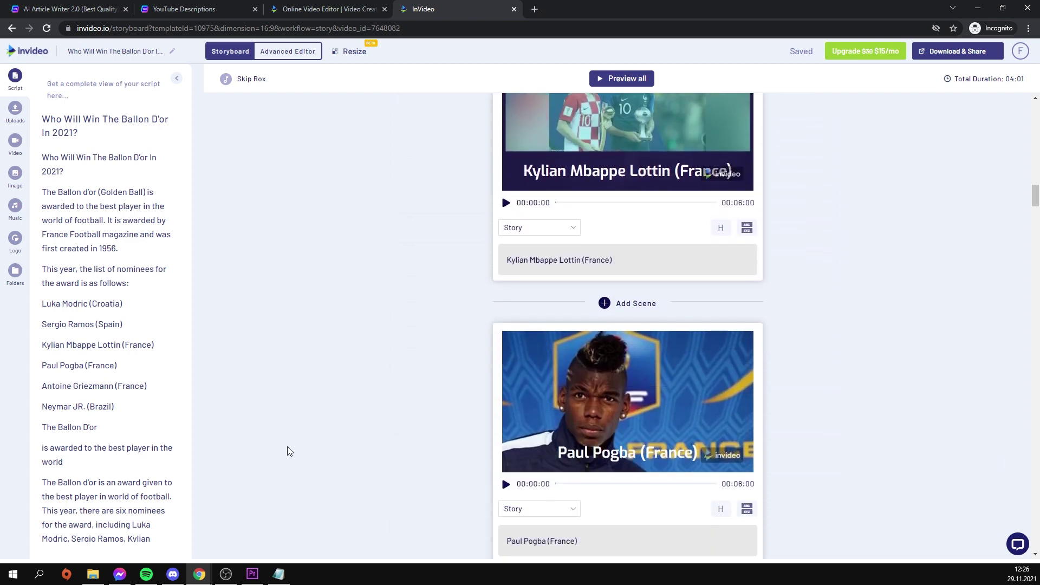
pyautogui.scroll(-7, 287, 451)
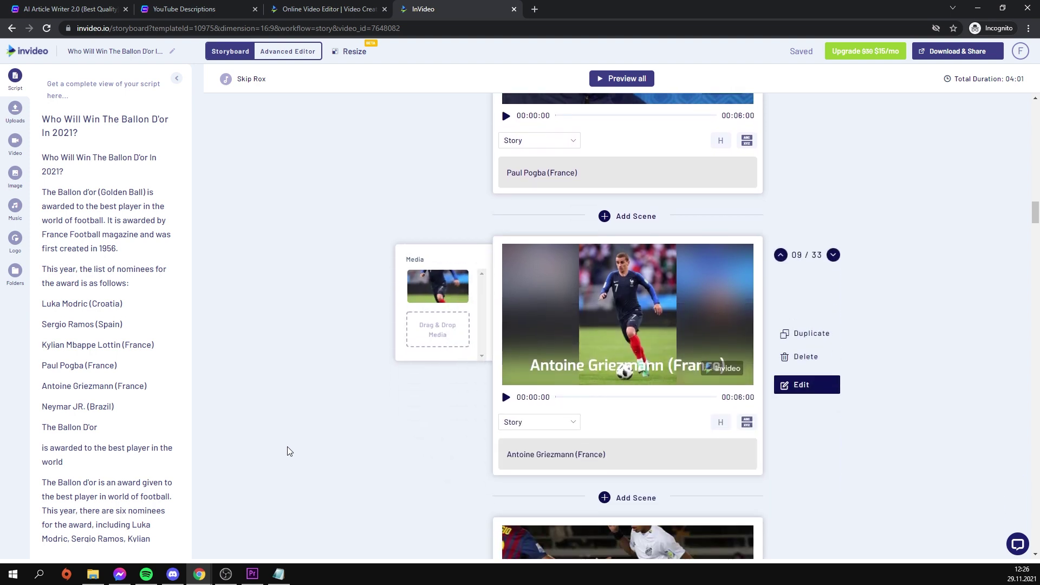
pyautogui.scroll(-6, 287, 447)
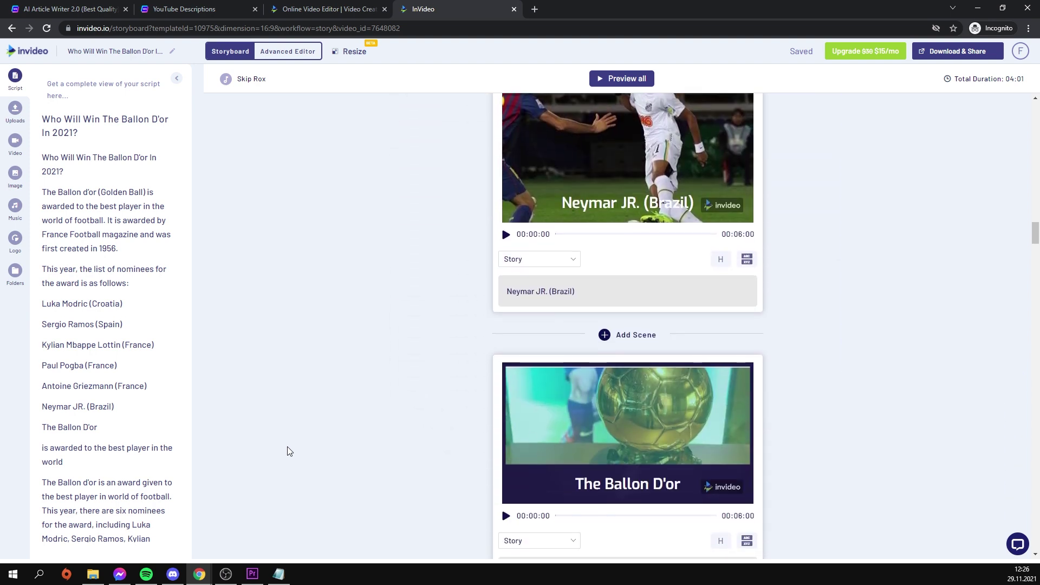
pyautogui.scroll(-7, 287, 447)
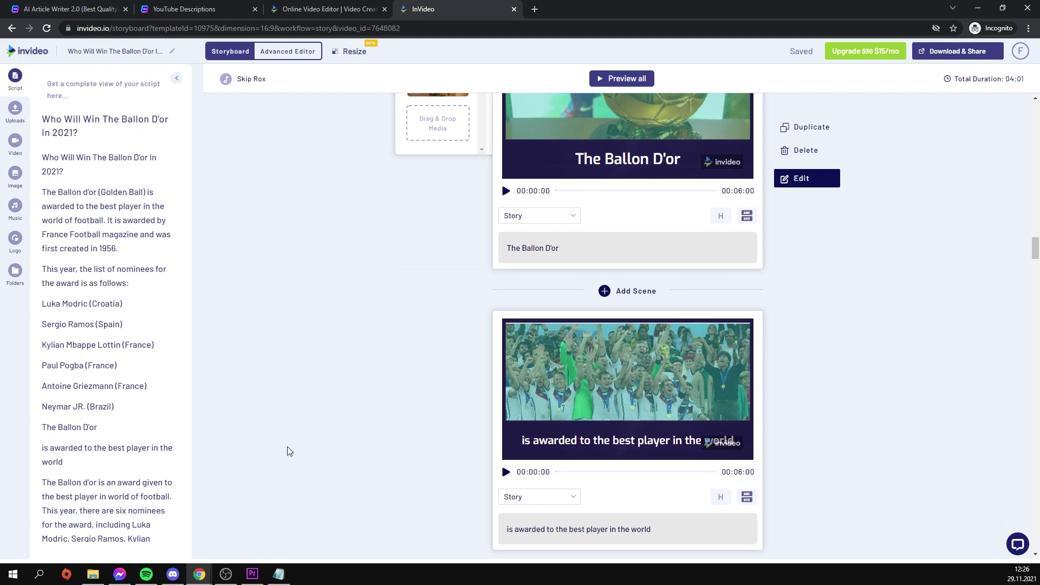
pyautogui.scroll(-3, 287, 450)
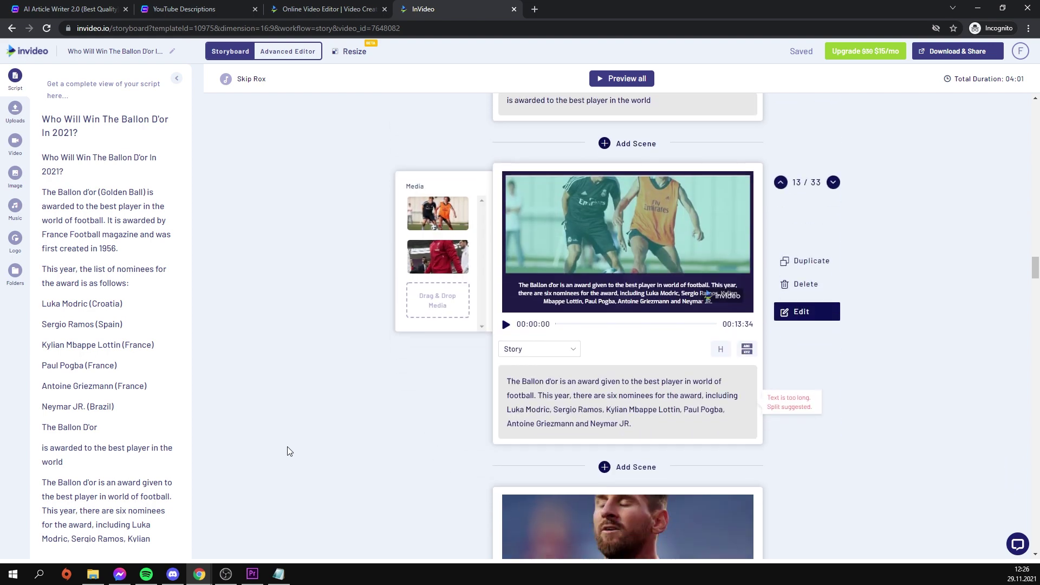
pyautogui.click(289, 53)
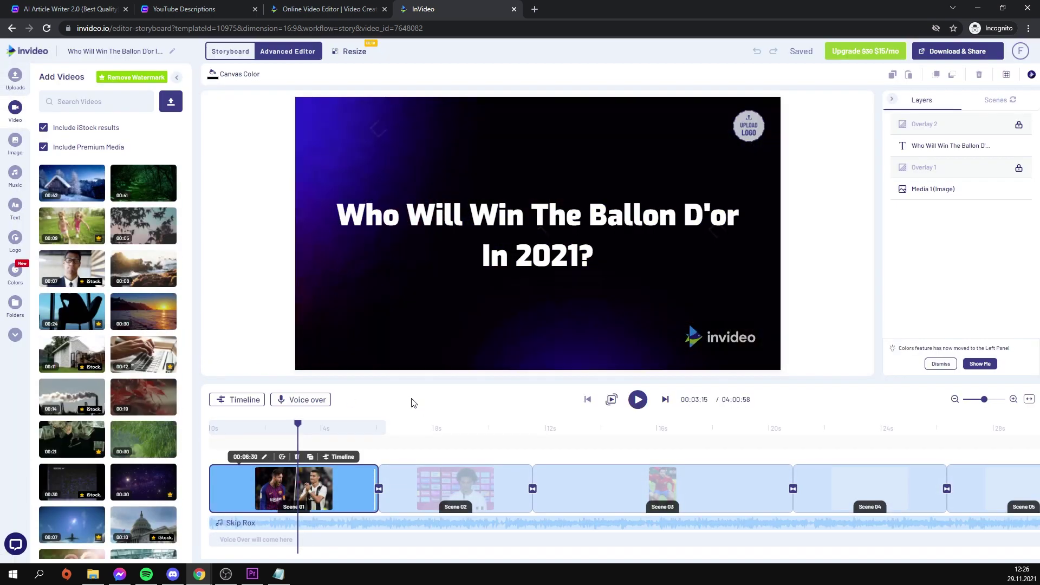
# Generate an automated text-to-speech voiceover for all scenes using the Matthew voice instead of Salli.
pyautogui.click(321, 400)
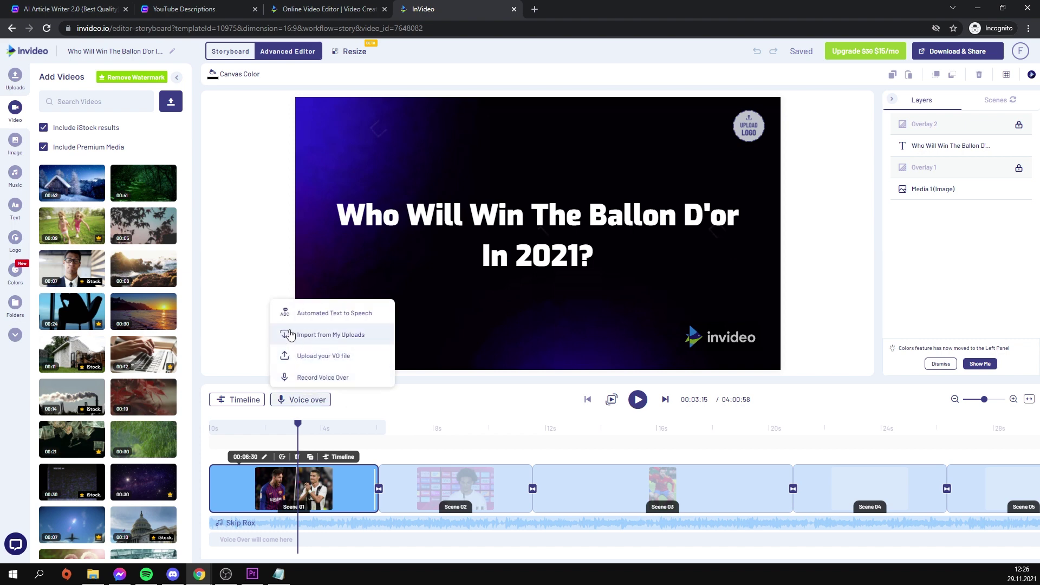
pyautogui.click(297, 313)
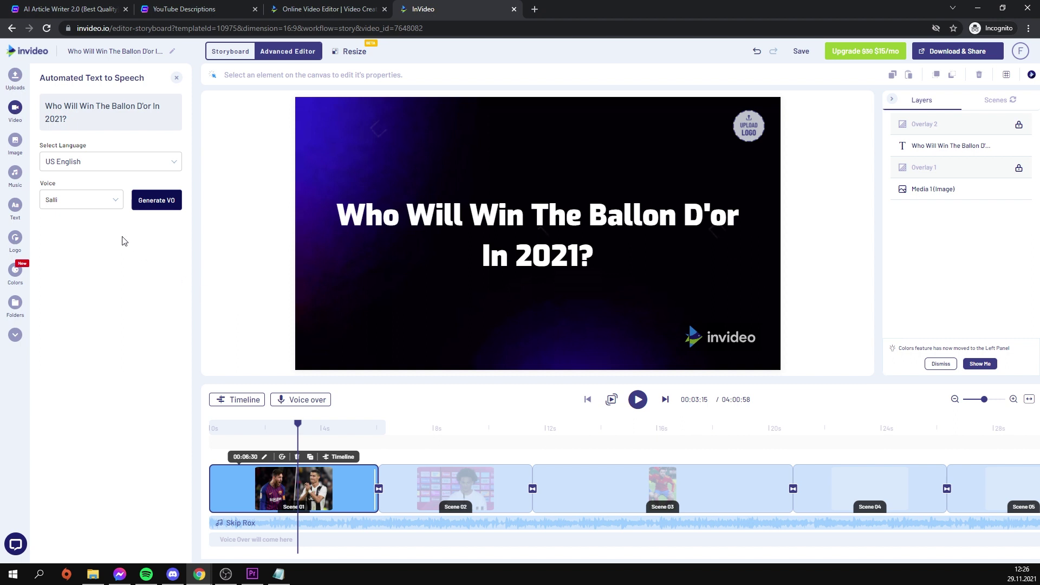
pyautogui.click(91, 202)
pyautogui.click(58, 235)
pyautogui.click(149, 203)
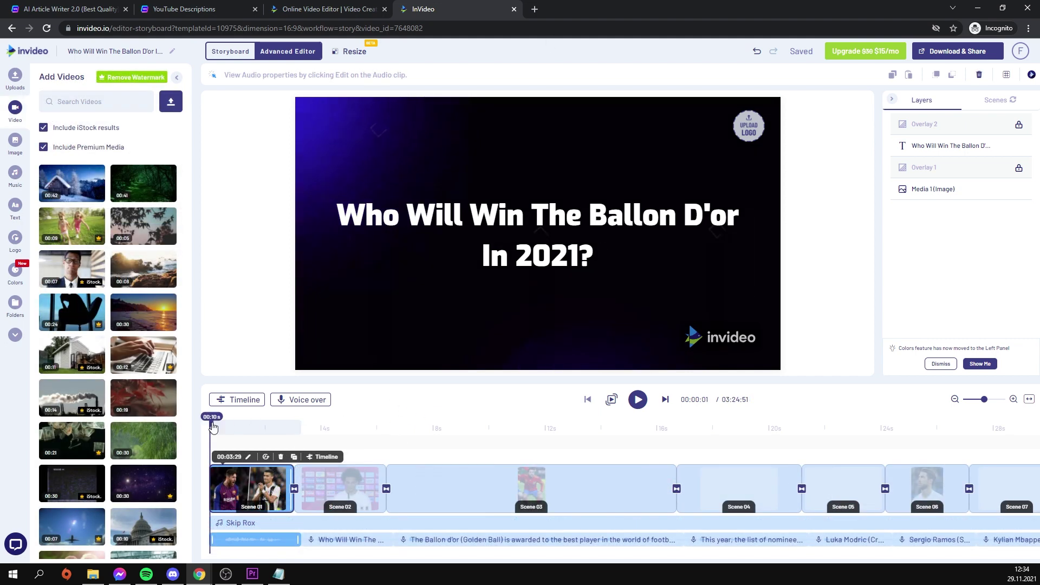
# Move the preview to scene 03 and export the video at 720p.
pyautogui.moveTo(213, 428); pyautogui.dragTo(455, 425)
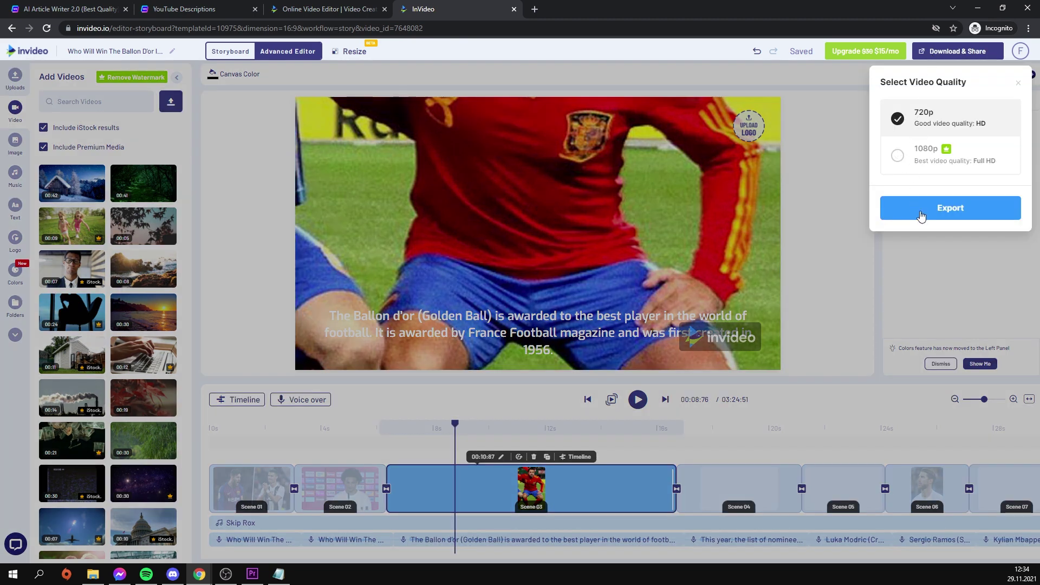
pyautogui.click(921, 215)
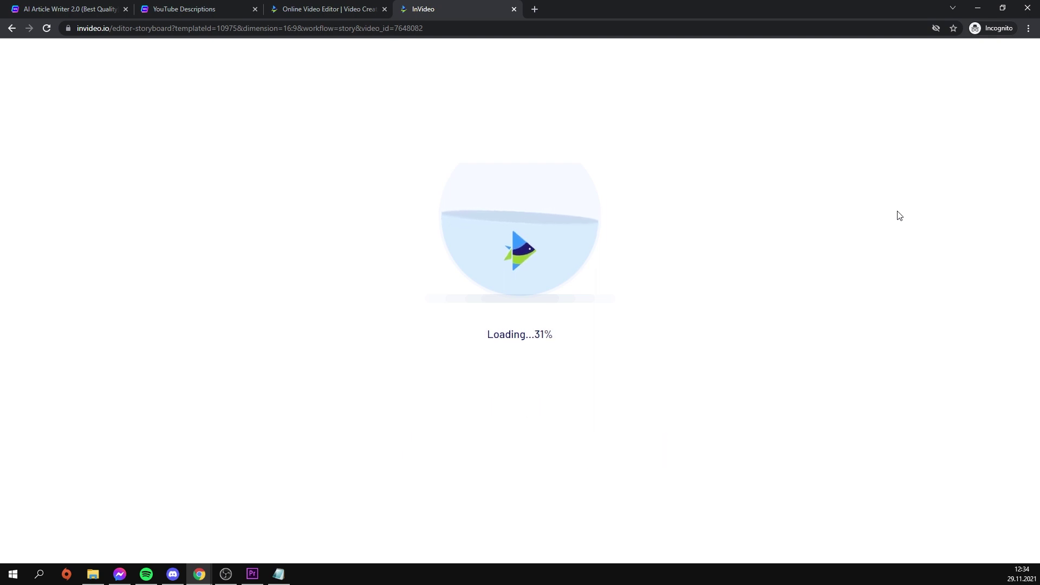
pyautogui.scroll(-2, 385, 311)
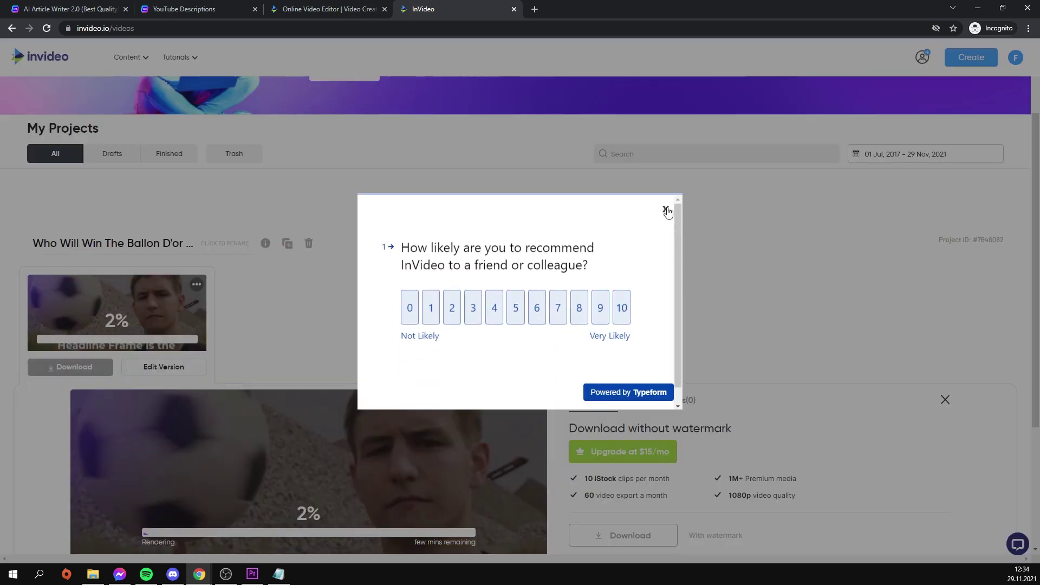
# Dismiss the recommendation survey and wait on My Projects while the video renders.
pyautogui.click(666, 209)
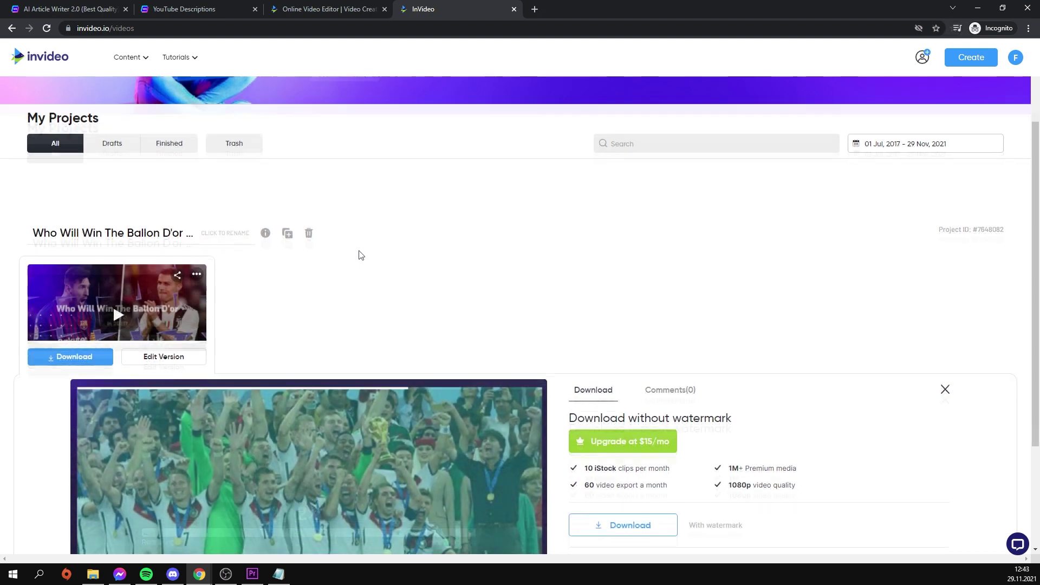
pyautogui.scroll(-3, 359, 255)
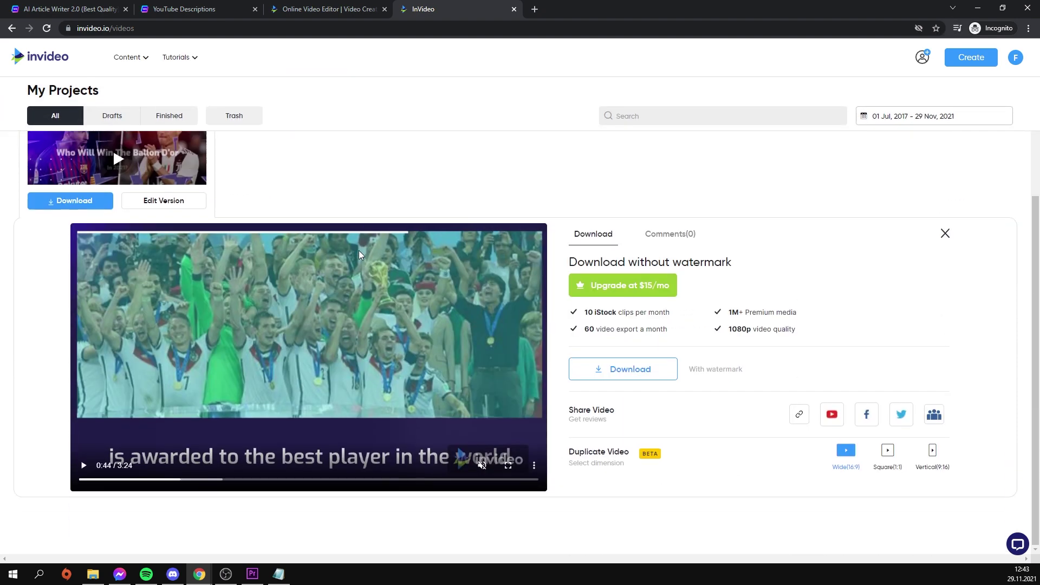
pyautogui.scroll(4, 359, 250)
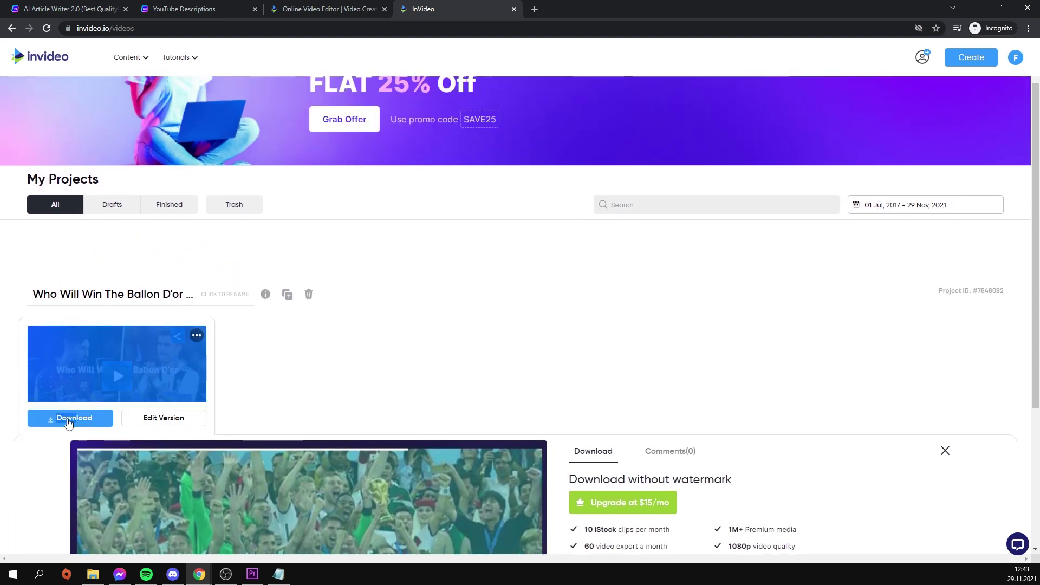
pyautogui.click(297, 415)
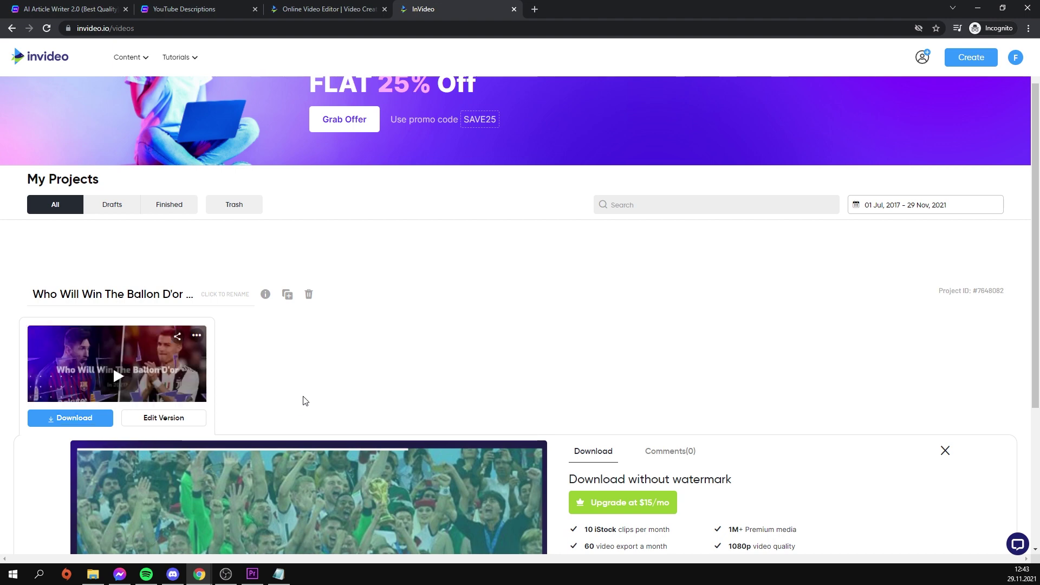
pyautogui.scroll(-1, 303, 395)
pyautogui.scroll(-2, 268, 341)
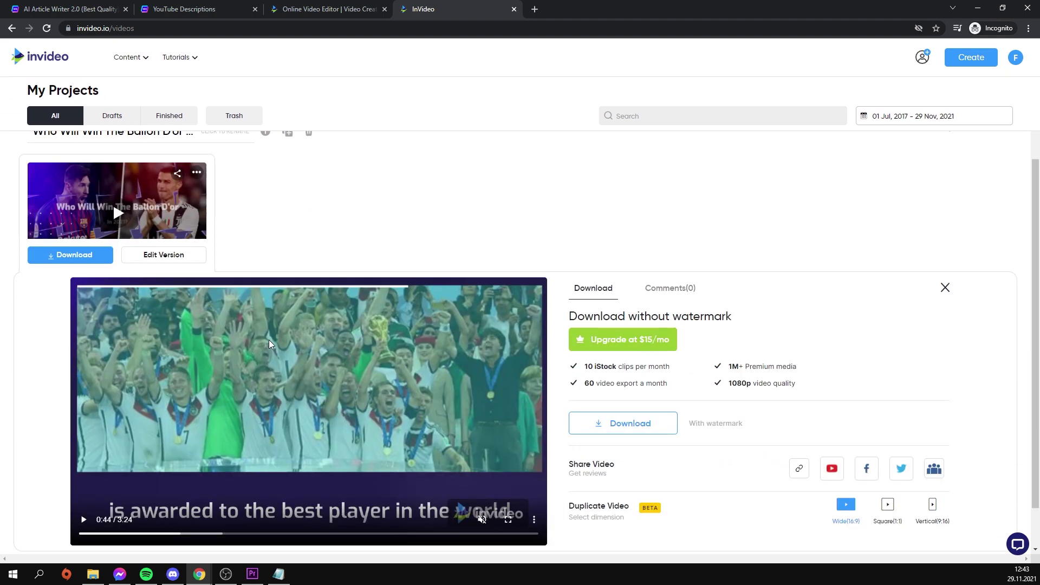
pyautogui.scroll(-1, 269, 339)
pyautogui.scroll(3, 196, 342)
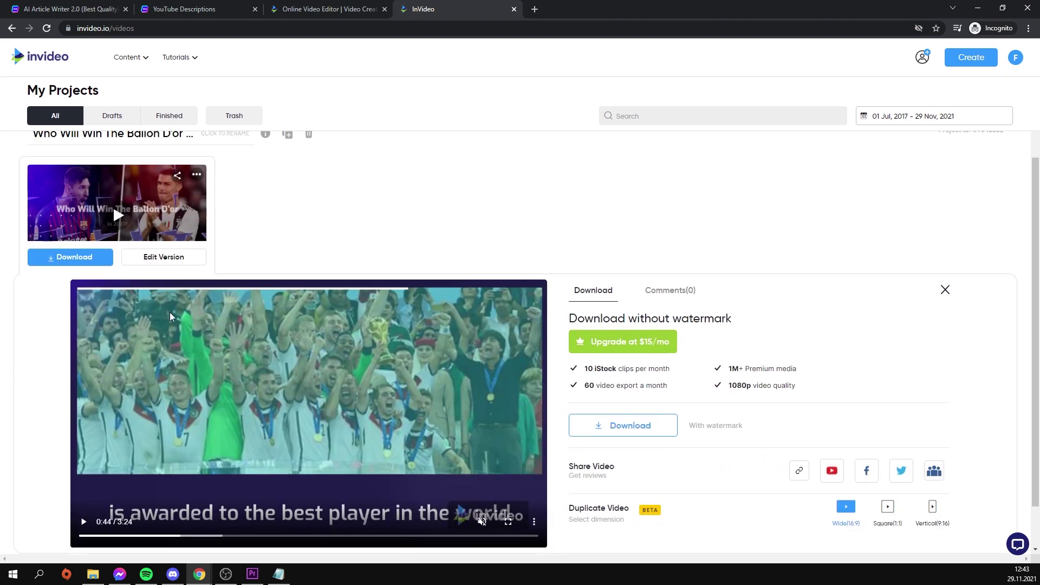
# Filter My Projects to Finished and check the Ballon D'or card's options menu.
pyautogui.click(163, 153)
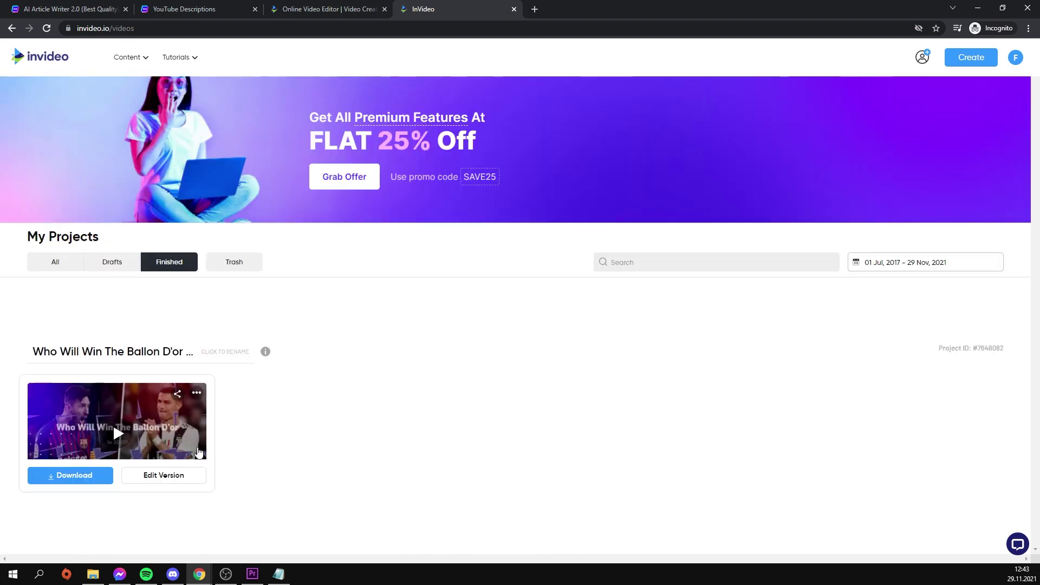
pyautogui.click(196, 394)
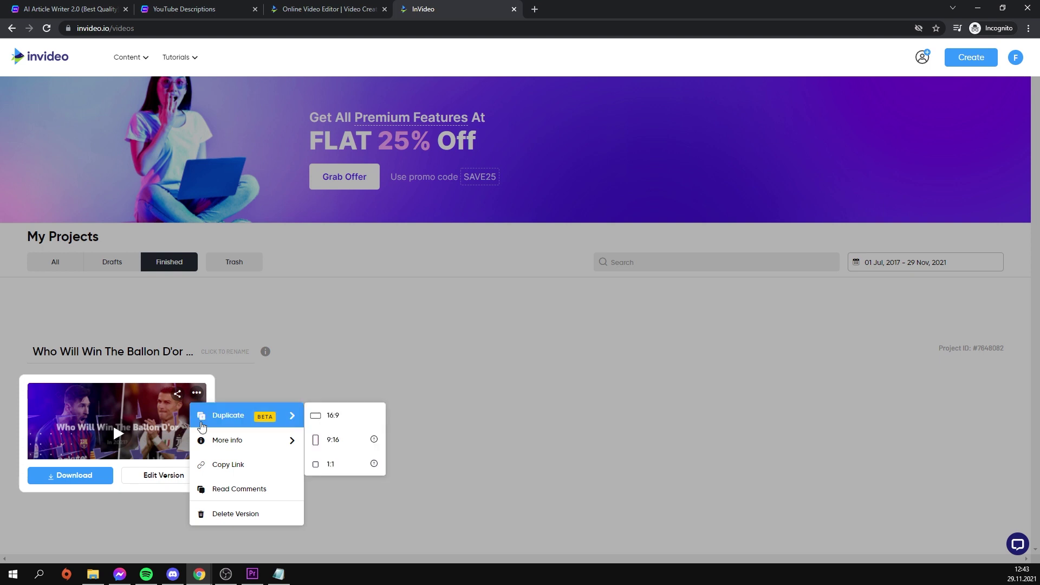
pyautogui.click(396, 485)
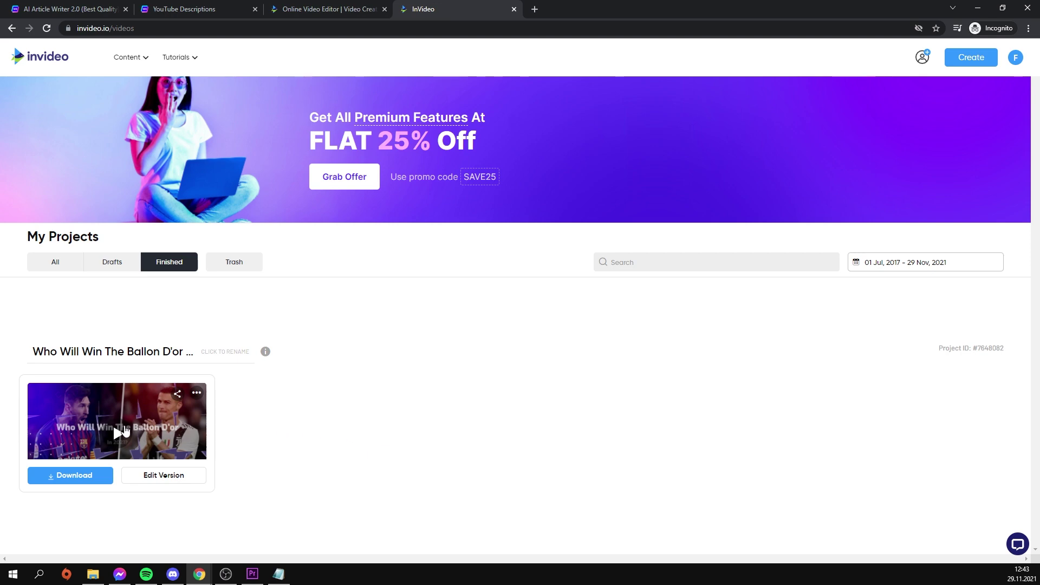
# Play the finished Ballon D'or video preview, mute it, and pause it at 0:06.
pyautogui.click(83, 433)
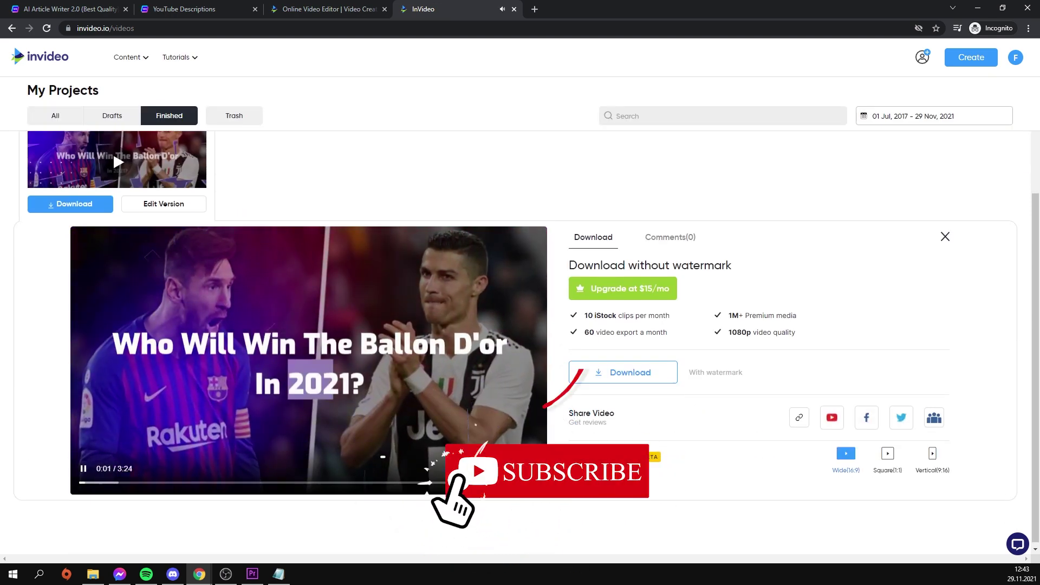
pyautogui.click(481, 470)
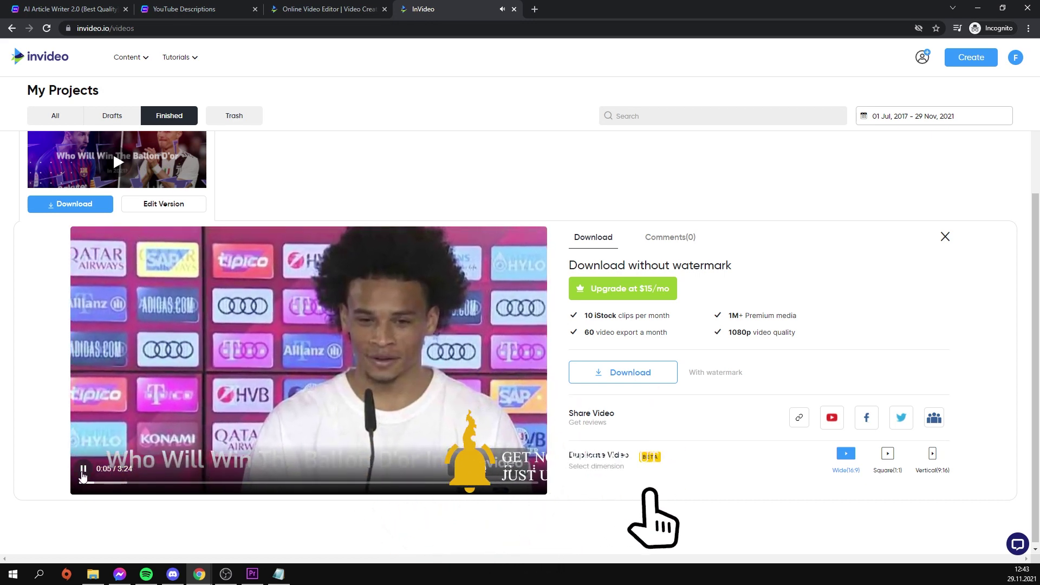
pyautogui.press('space')
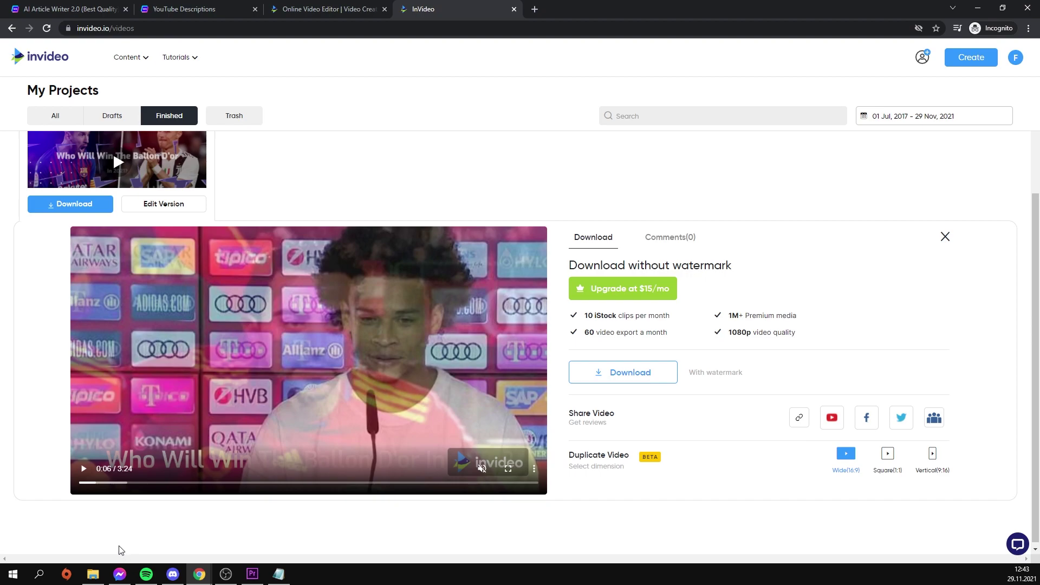